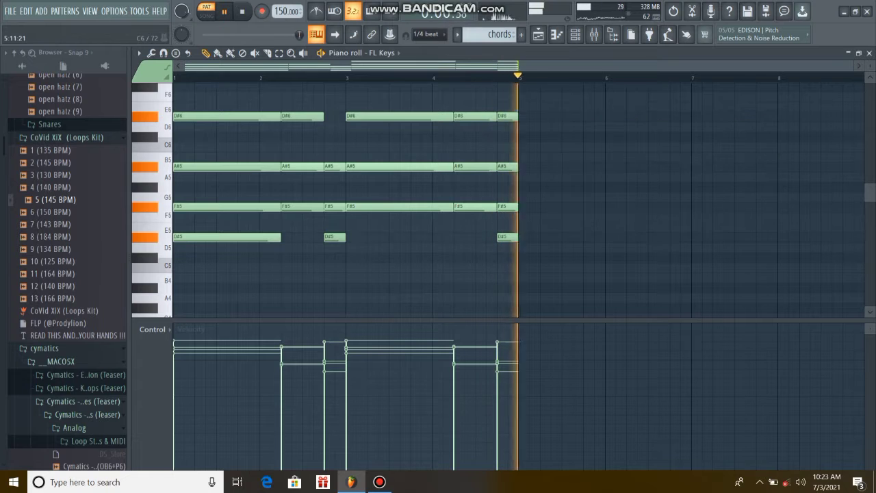
Step: Open the melody piano pattern from Track 2 of the playlist in the piano roll and play it through
left_click(538, 34)
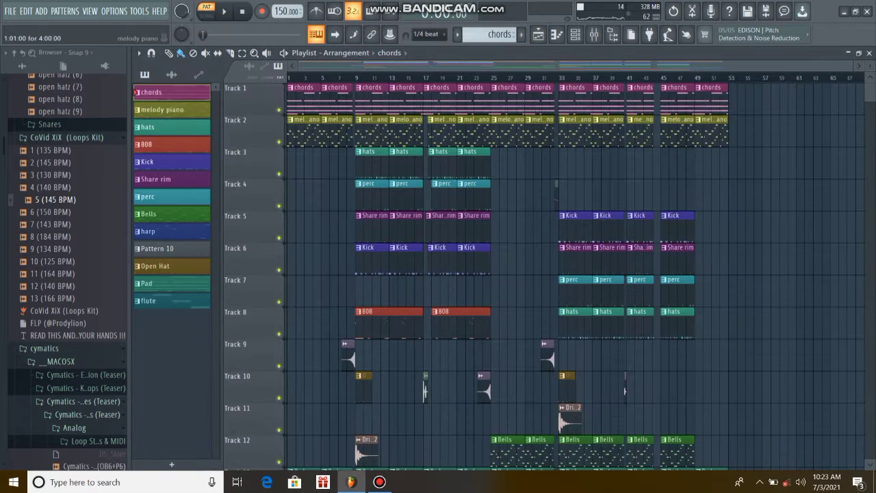
double_click(305, 132)
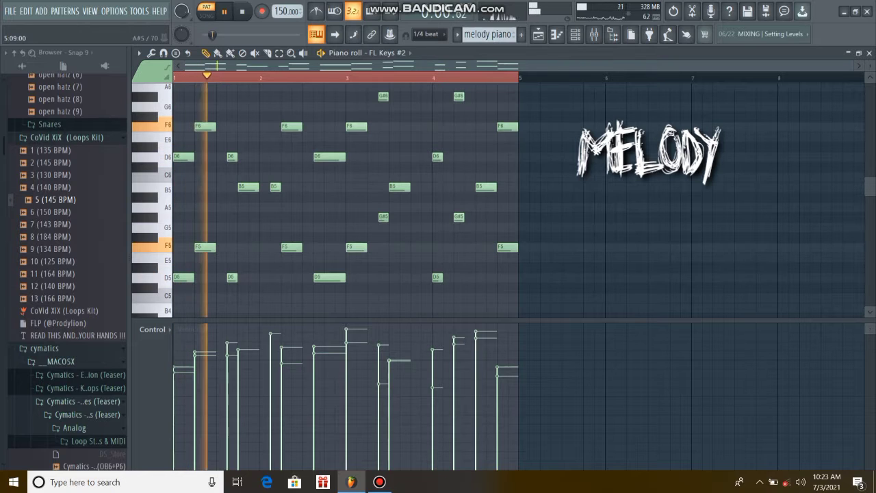
scroll(559, 196, "up", 1)
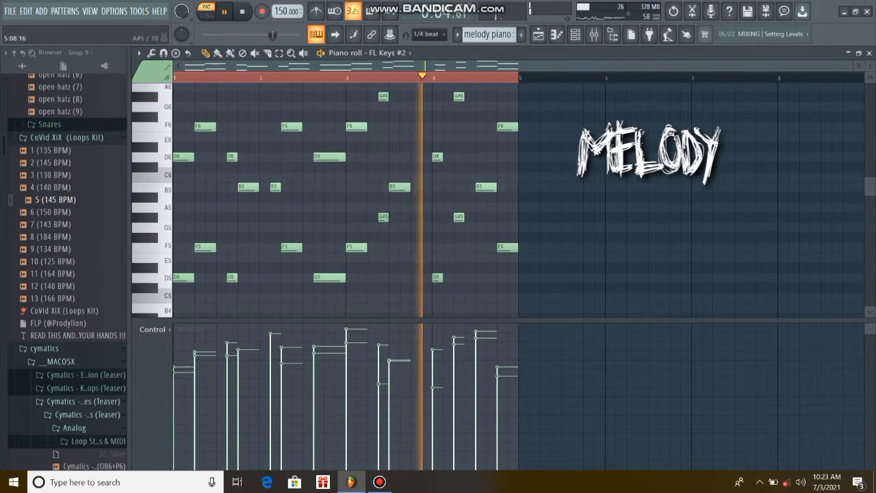
key("space")
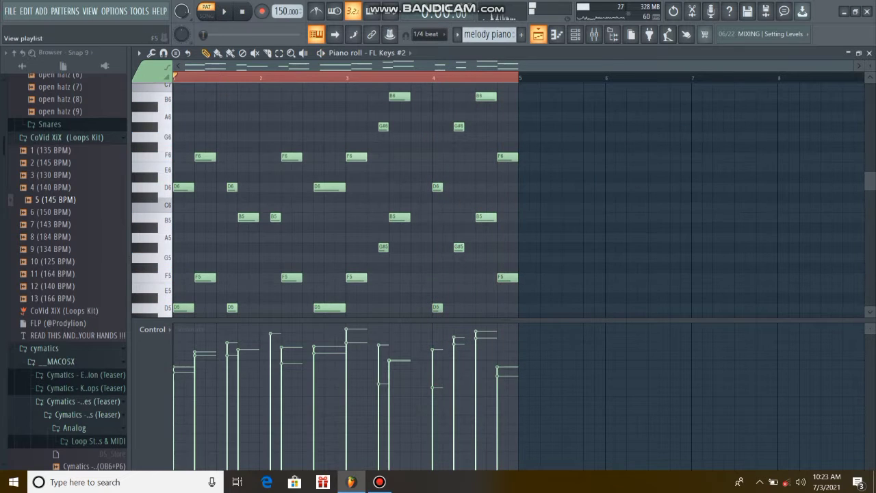
Step: Open the Pad pattern from Track 13 of the playlist and audition its notes from the first bar
left_click(538, 34)
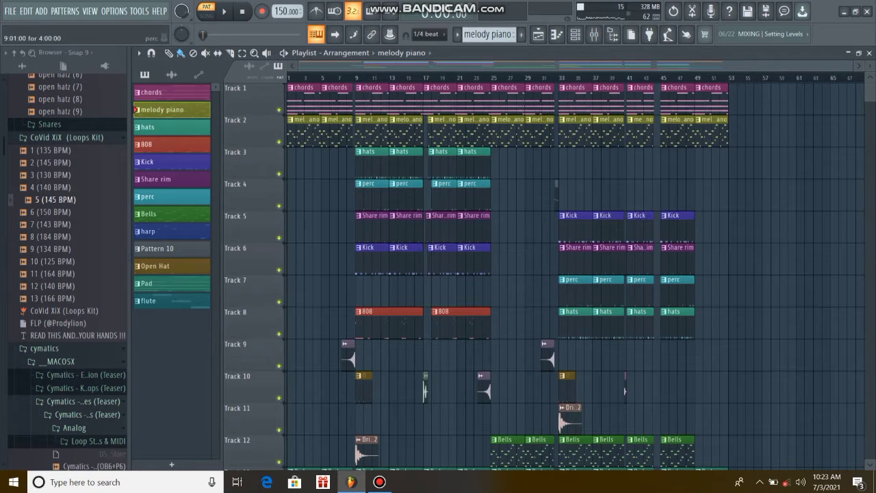
scroll(575, 273, "down", 5)
double_click(304, 323)
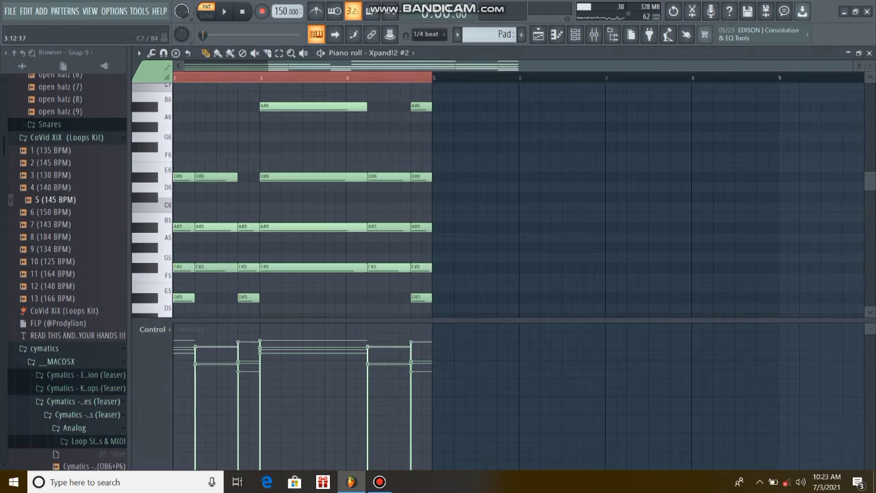
scroll(325, 87, "left", 3)
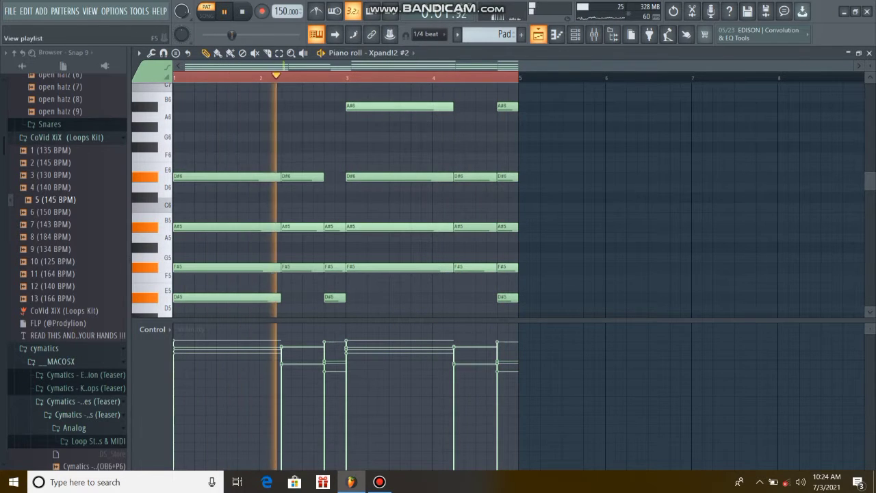
Step: Open the hats pattern from Track 3 of the playlist and play its C5 hi-hat notes in the piano roll
key("F5")
scroll(353, 195, "up", 5)
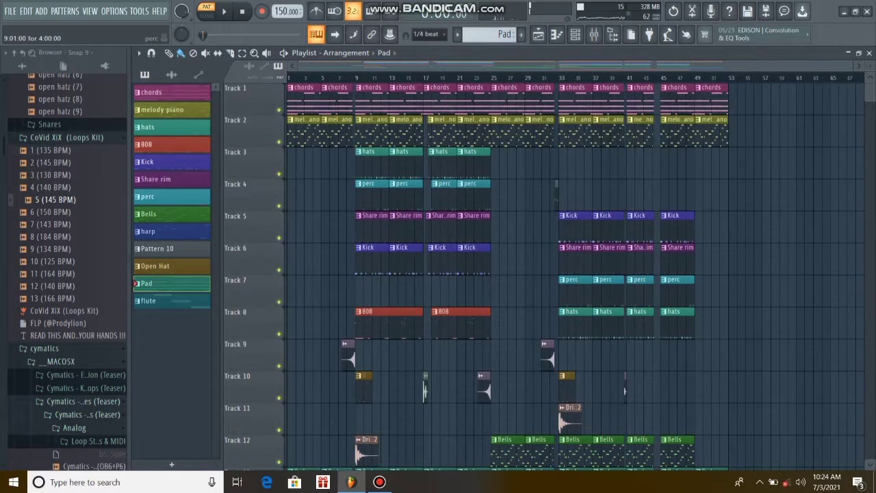
double_click(372, 165)
scroll(353, 195, "left", 3)
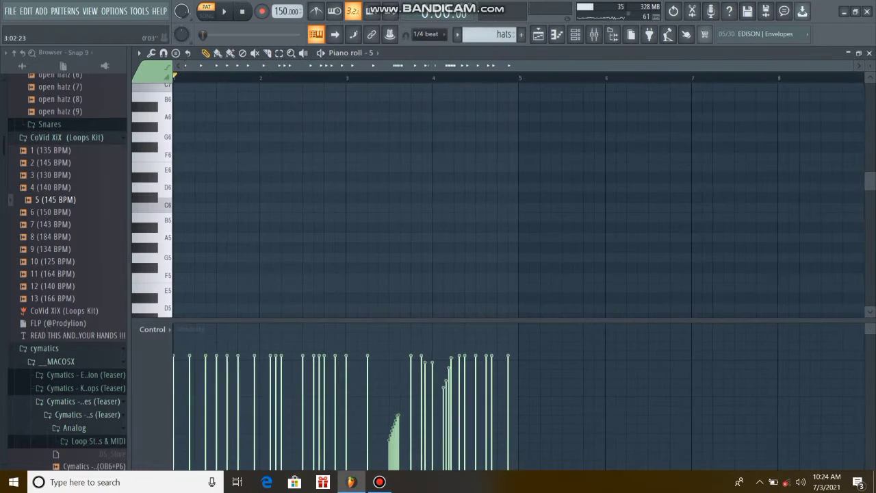
scroll(353, 195, "down", 4)
key("space")
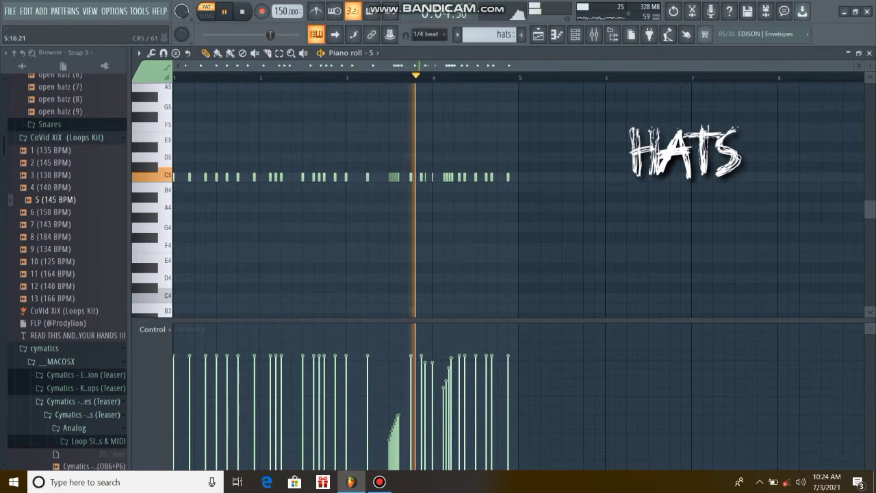
key("space")
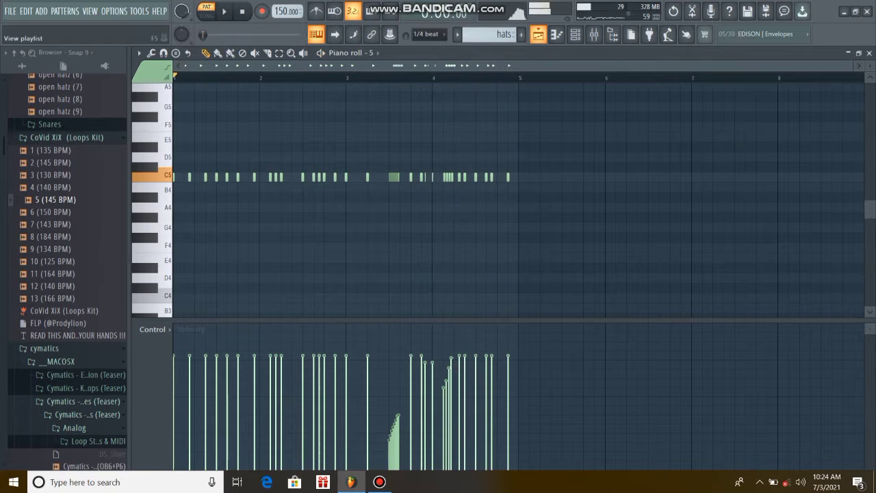
Step: Open the 808 pattern from Track 8 of the playlist and play it while examining the slide notes in the upper octaves
key("F5")
scroll(575, 274, "down", 2)
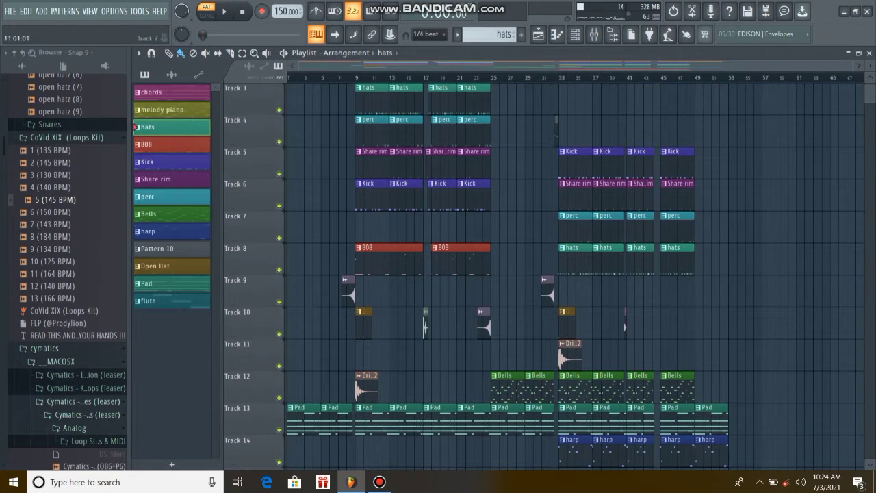
double_click(385, 259)
scroll(325, 116, "down", 3)
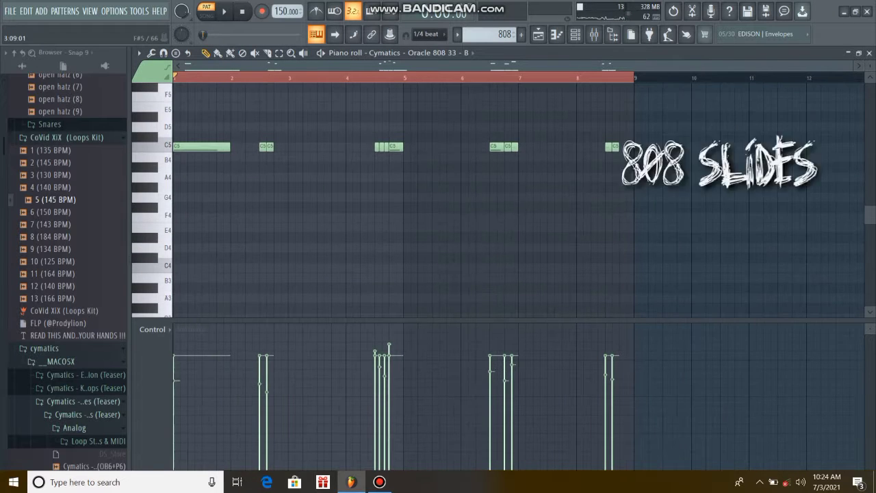
key("space")
scroll(330, 97, "up", 10)
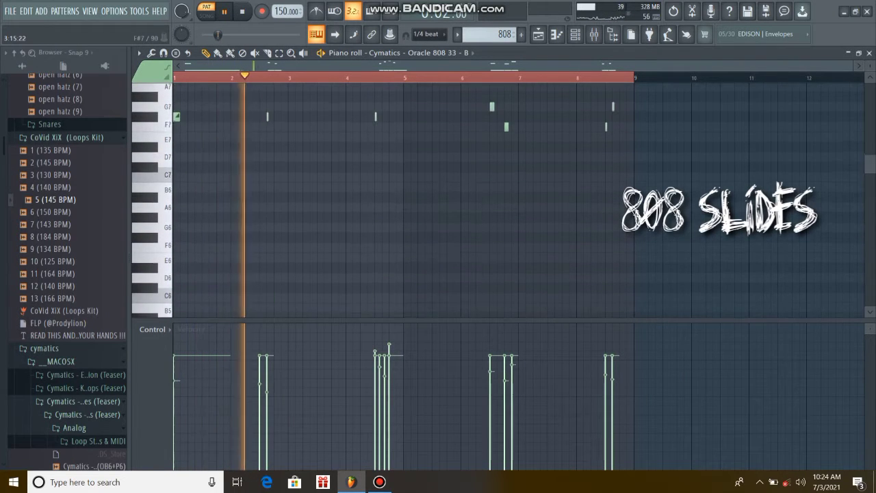
scroll(404, 199, "up", 4)
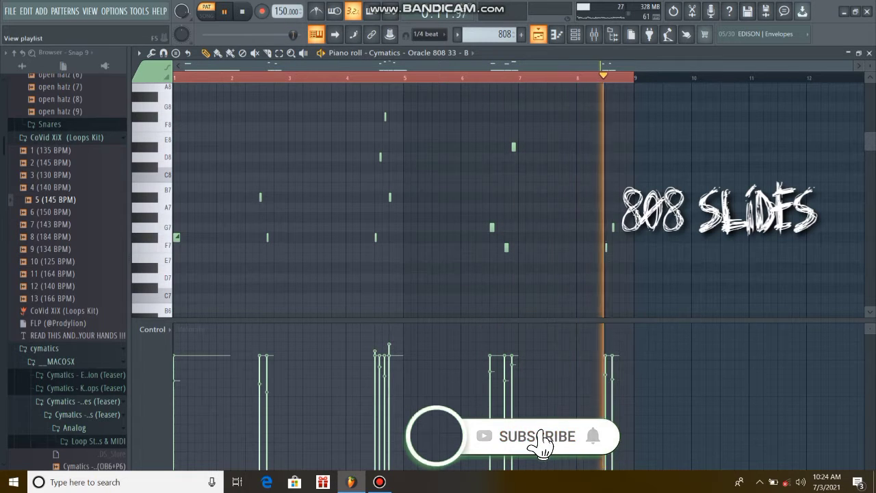
key("space")
Step: Open the Open Hat pattern from the playlist, play its C5 notes, and return to the playlist with playback stopped
left_click(538, 34)
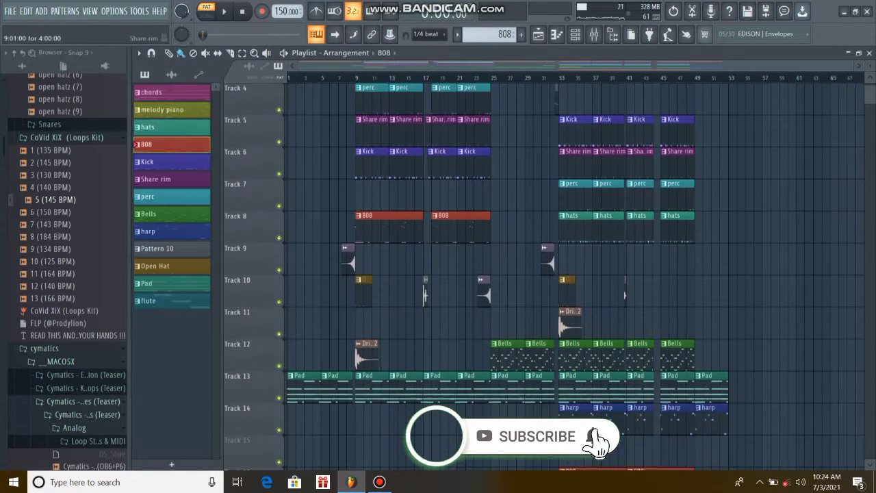
scroll(575, 274, "down", 4)
key("F7")
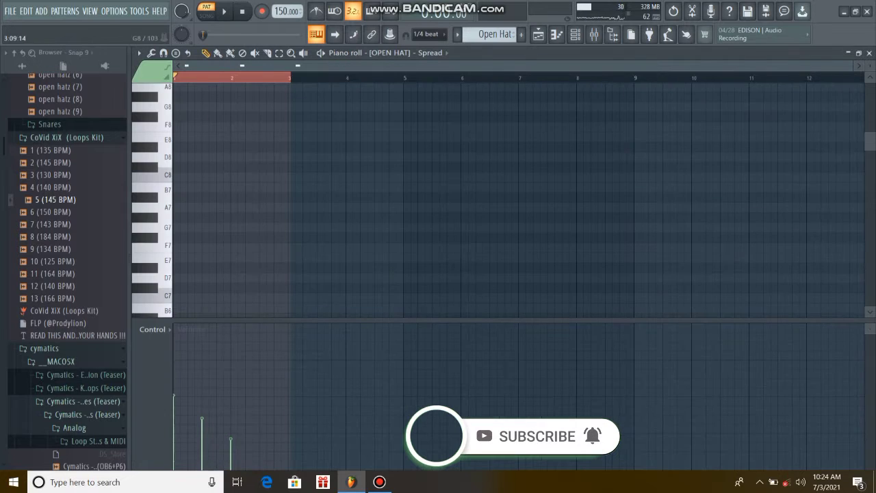
scroll(499, 199, "down", 5)
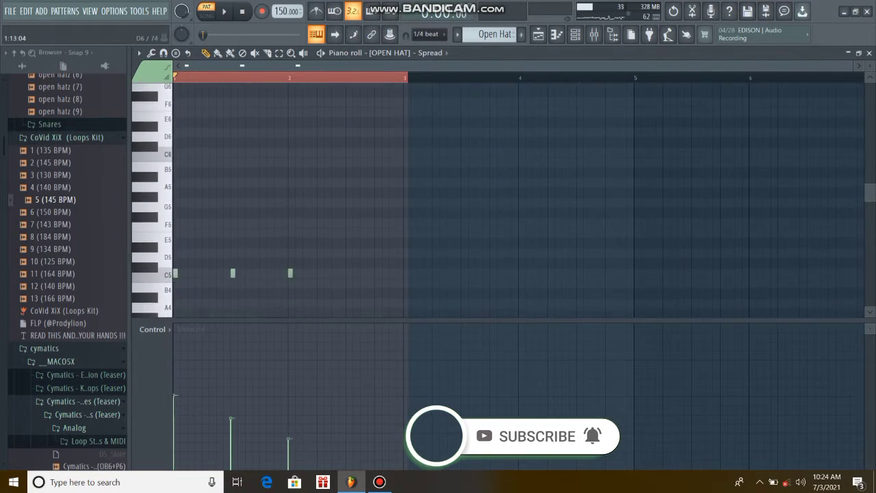
key("space")
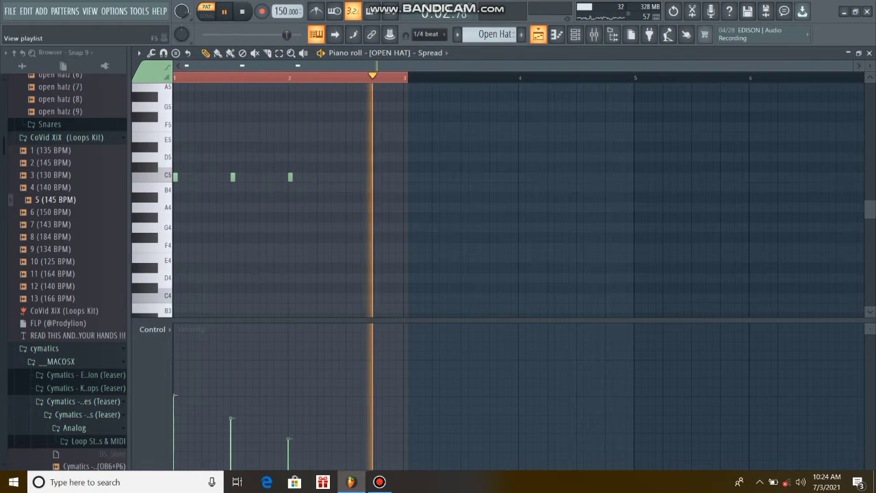
key("F5")
key("space")
Step: Open the Kick pattern from Track 6 of the playlist and examine its note placement during playback
scroll(575, 178, "up", 4)
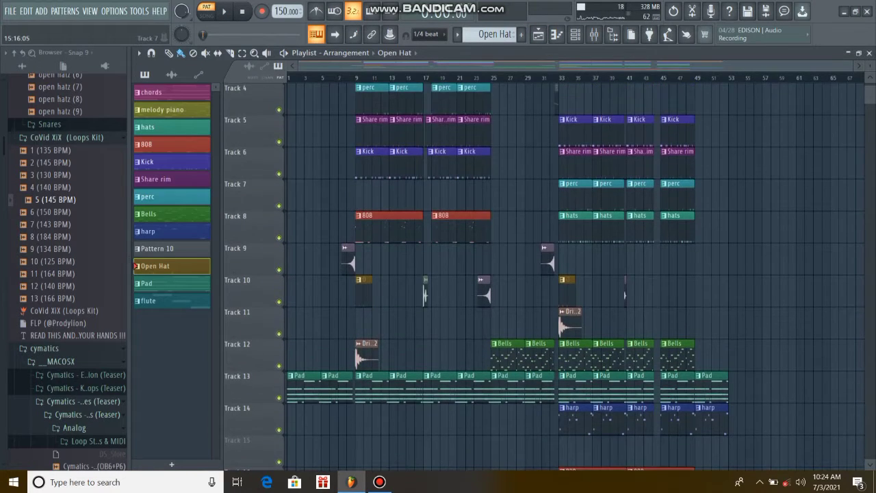
double_click(357, 150)
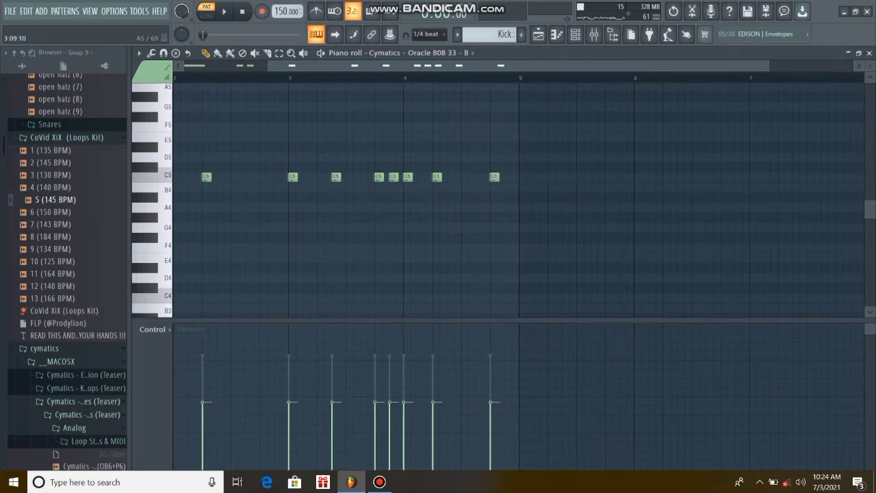
scroll(344, 77, "down", 2)
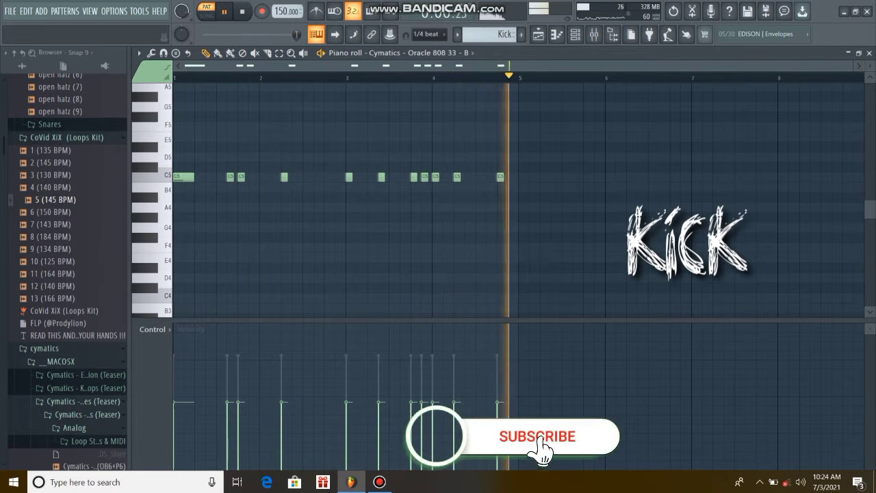
scroll(221, 77, "up", 4)
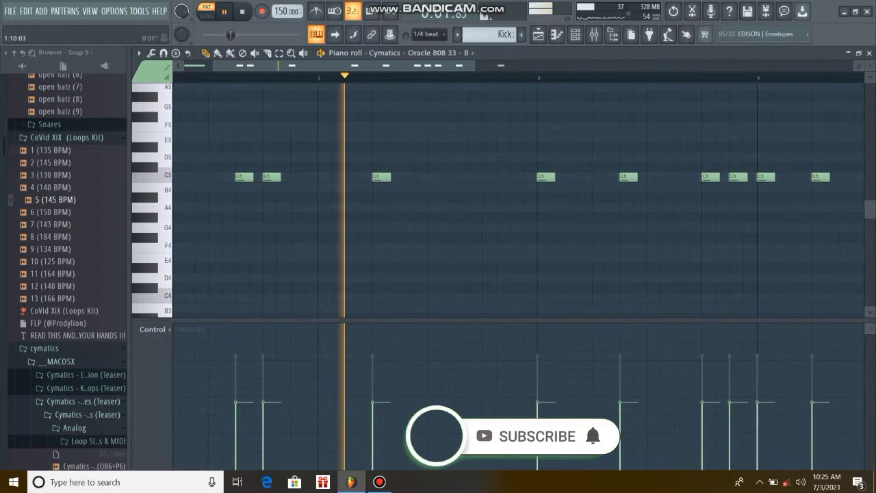
scroll(519, 198, "down", 3)
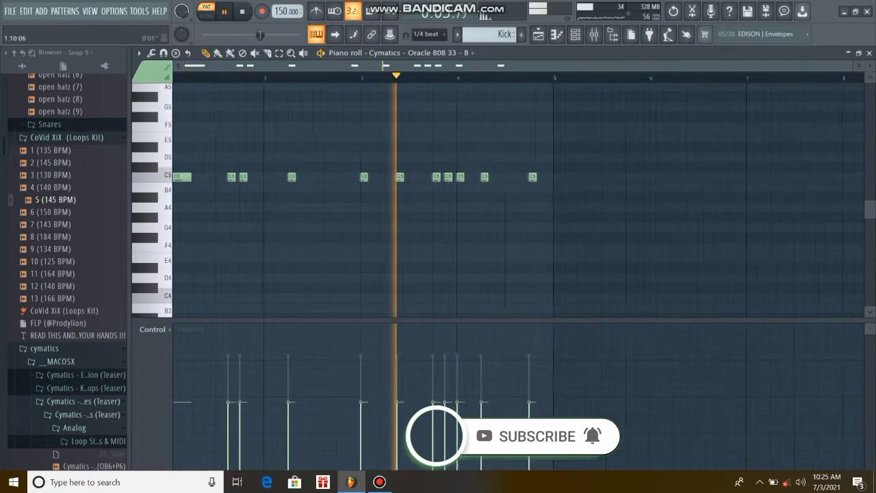
scroll(519, 198, "down", 1)
Step: Open the Bells pattern from Track 12 of the playlist and examine its upper and lower notes during playback
left_click(538, 34)
scroll(374, 197, "up", 3)
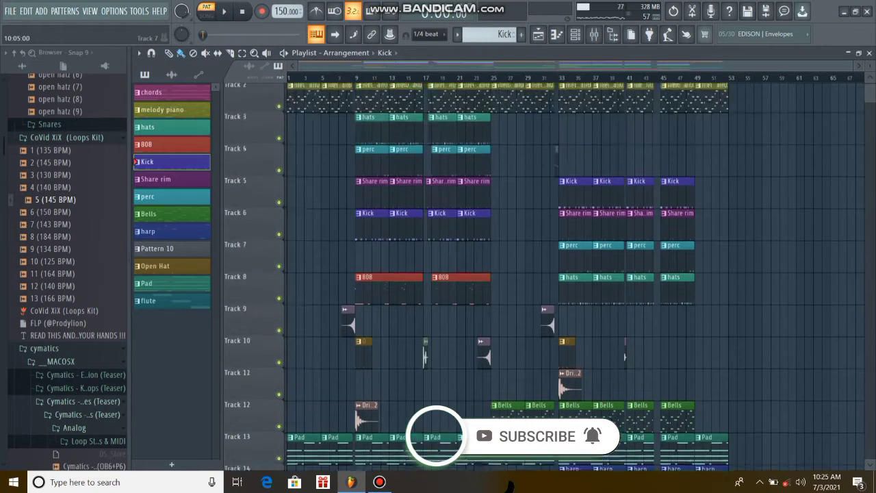
scroll(375, 197, "down", 6)
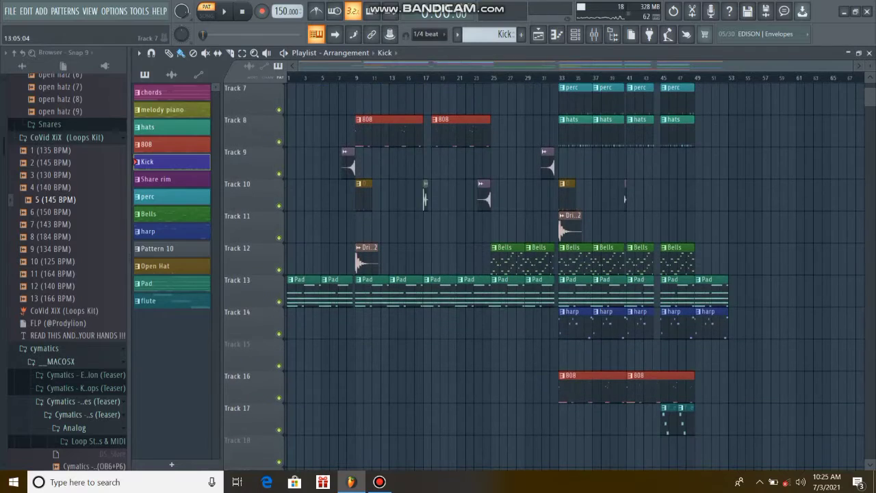
scroll(373, 199, "up", 3)
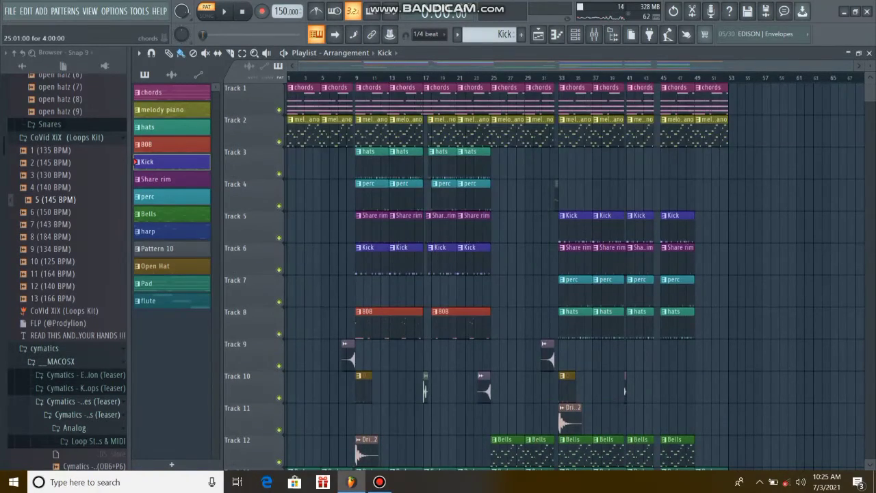
scroll(520, 253, "up", 3)
scroll(521, 254, "down", 3)
double_click(510, 255)
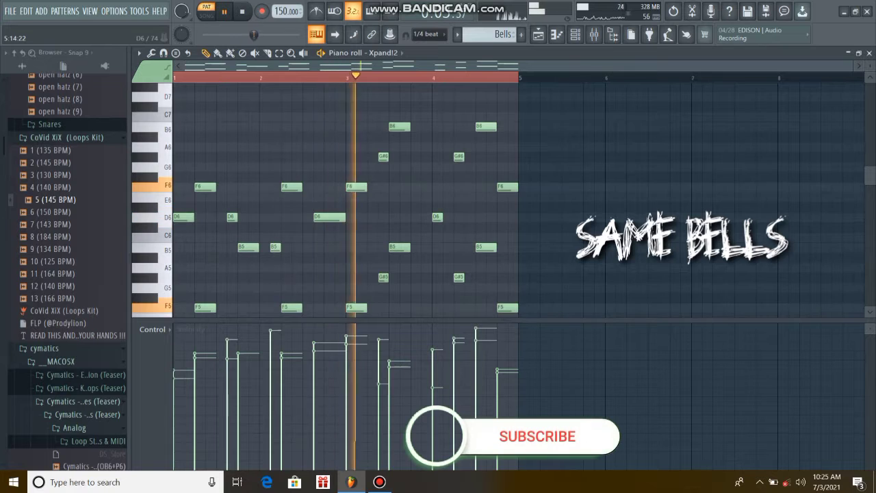
scroll(594, 217, "up", 1)
scroll(594, 217, "down", 2)
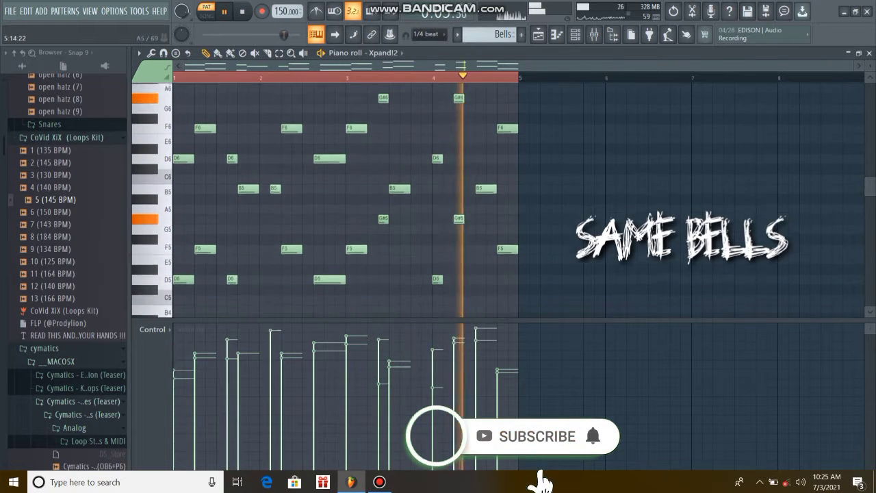
Step: Open Pattern 10 from the short clip on Track 4 just before bar 33 and play its Kick8 notes
key("F5")
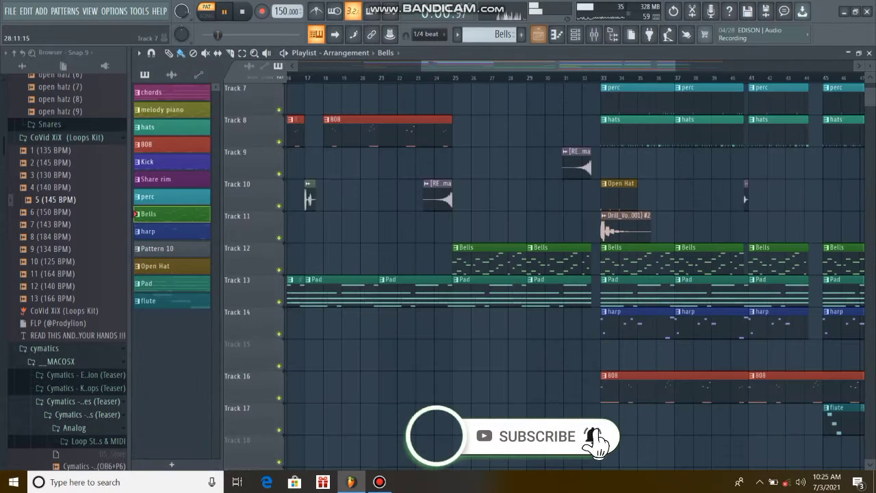
scroll(516, 198, "up", 6)
scroll(516, 199, "down", 7)
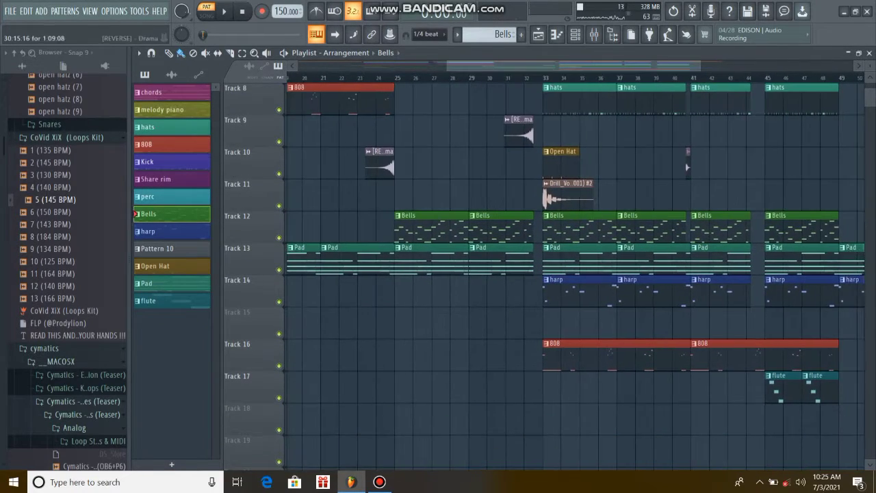
scroll(575, 274, "up", 4)
scroll(575, 274, "up", 3)
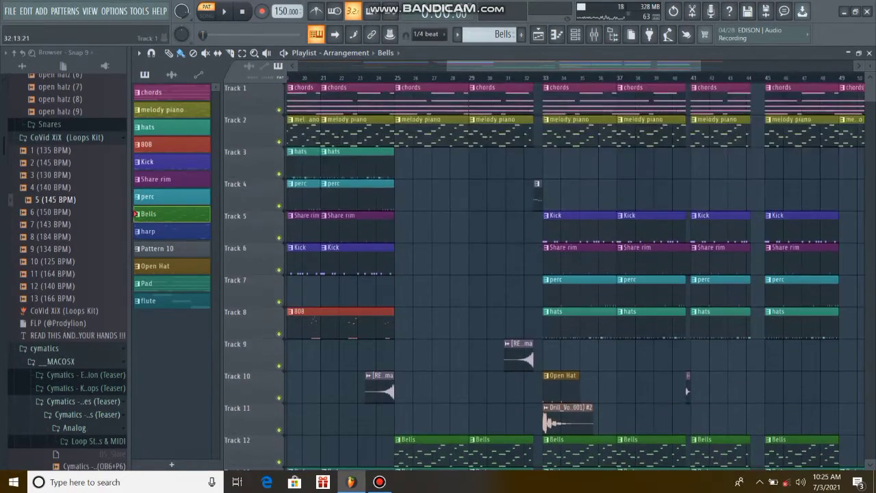
scroll(537, 190, "up", 5)
double_click(532, 190)
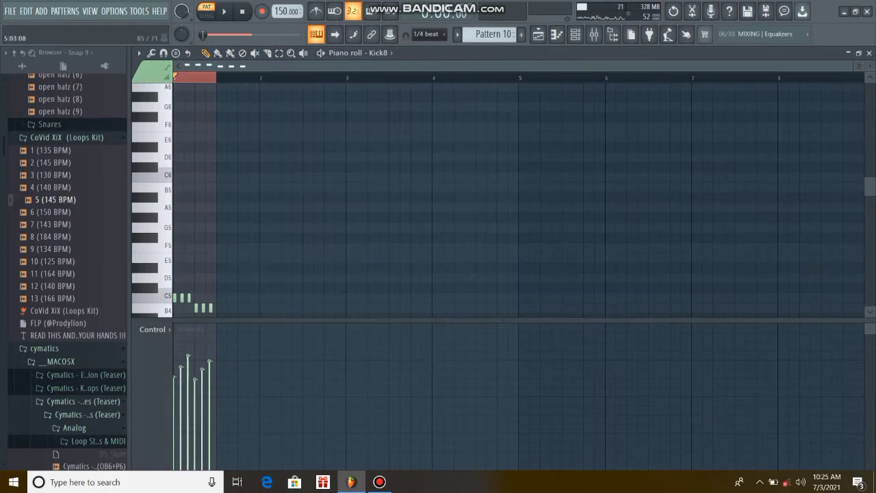
scroll(329, 106, "up", 2)
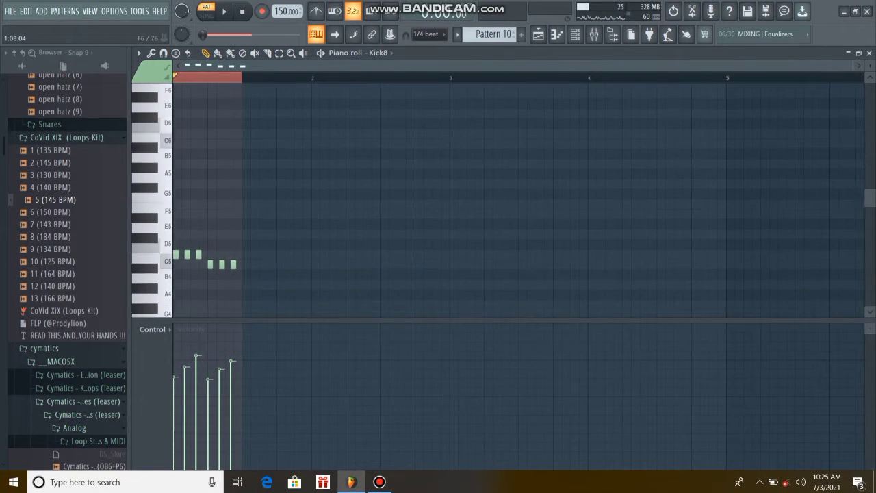
key("space")
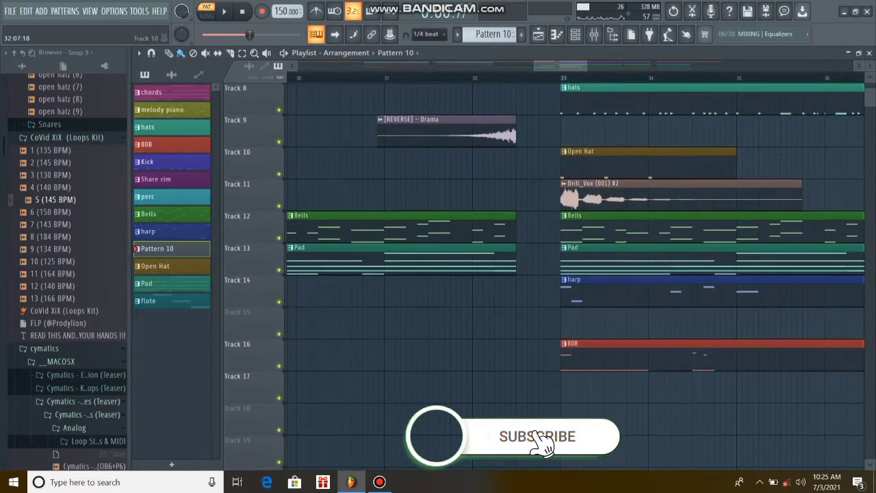
Step: Open the harp pattern from Track 14 of the playlist, play its notes, and return to the playlist with playback stopped
scroll(517, 163, "up", 3)
scroll(533, 163, "down", 4)
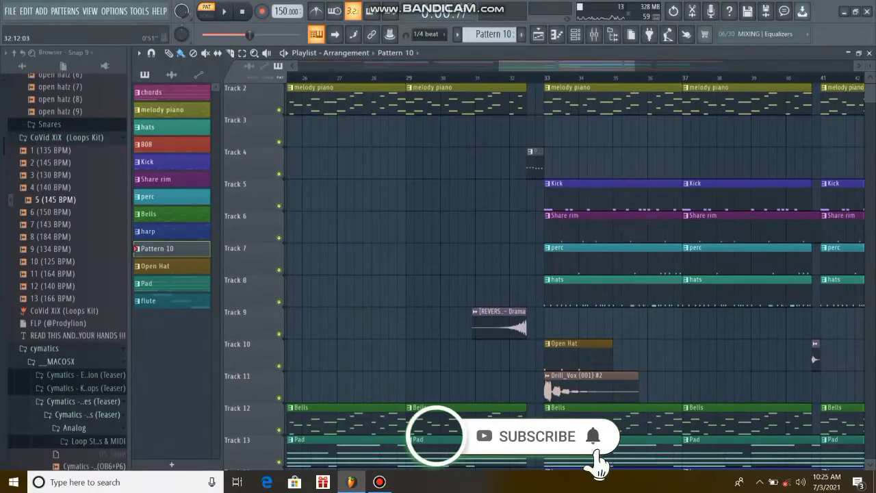
scroll(515, 247, "down", 4)
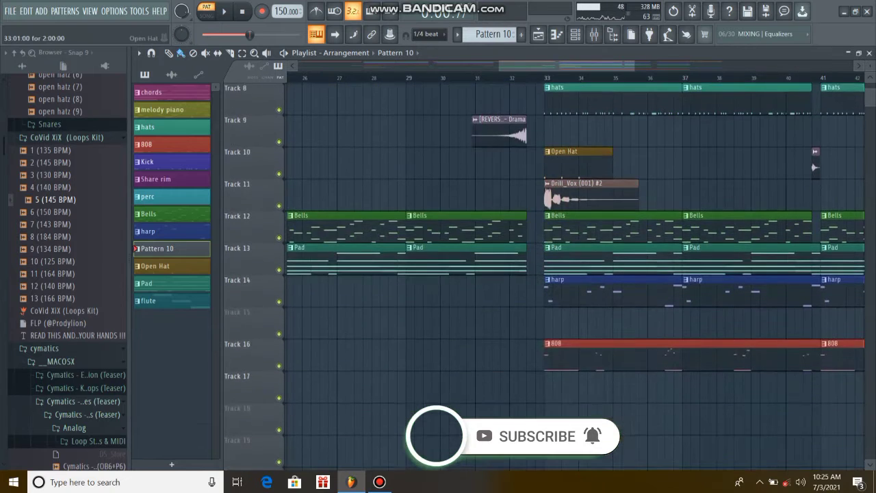
double_click(582, 225)
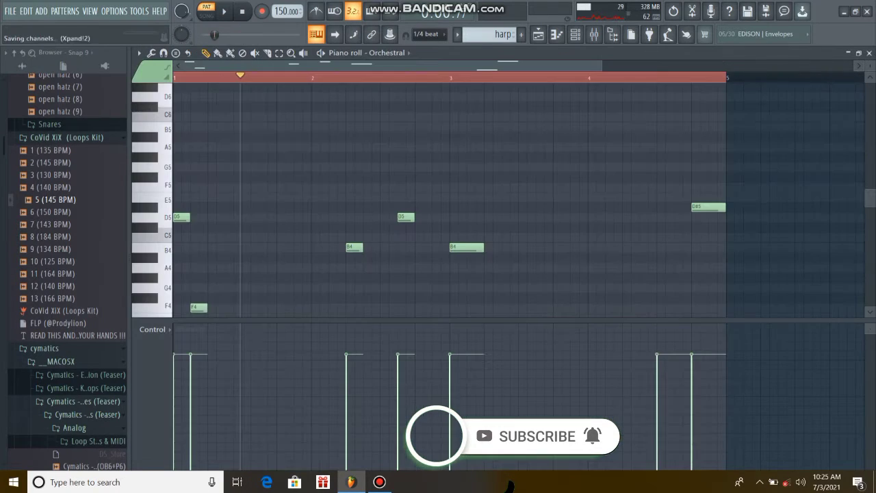
scroll(442, 136, "down", 1)
scroll(442, 136, "down", 1)
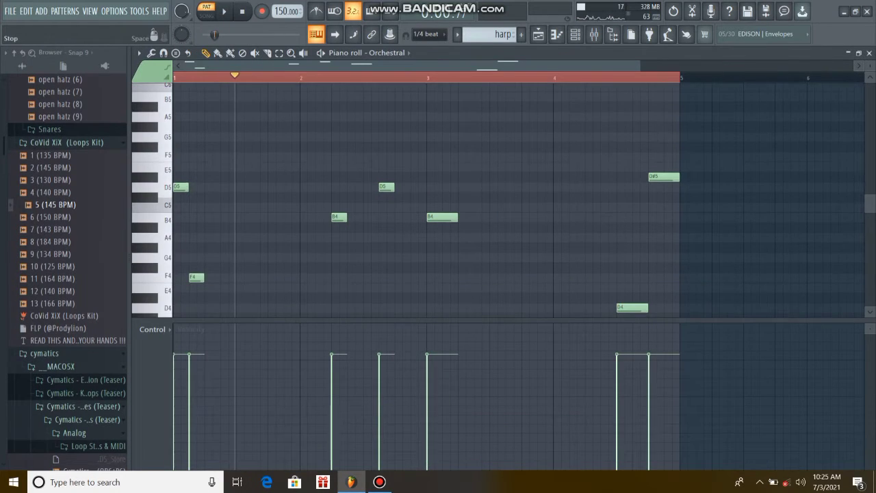
key("space")
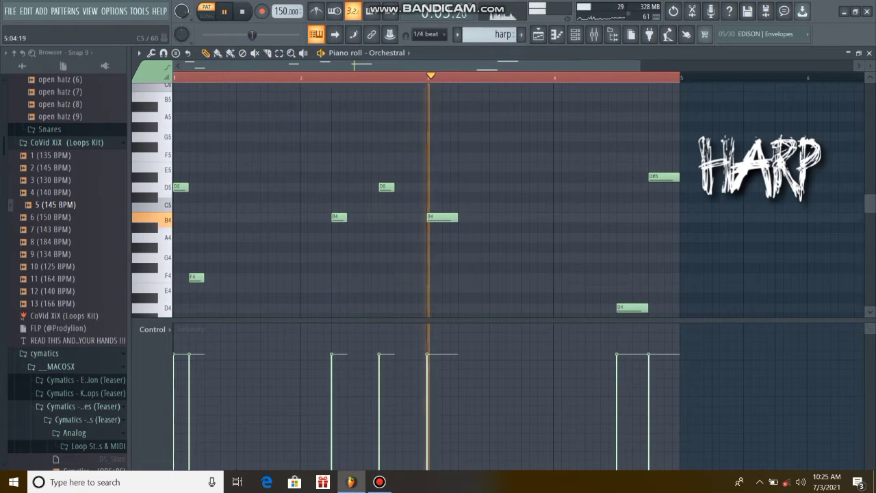
scroll(710, 202, "down", 1)
scroll(424, 199, "down", 1)
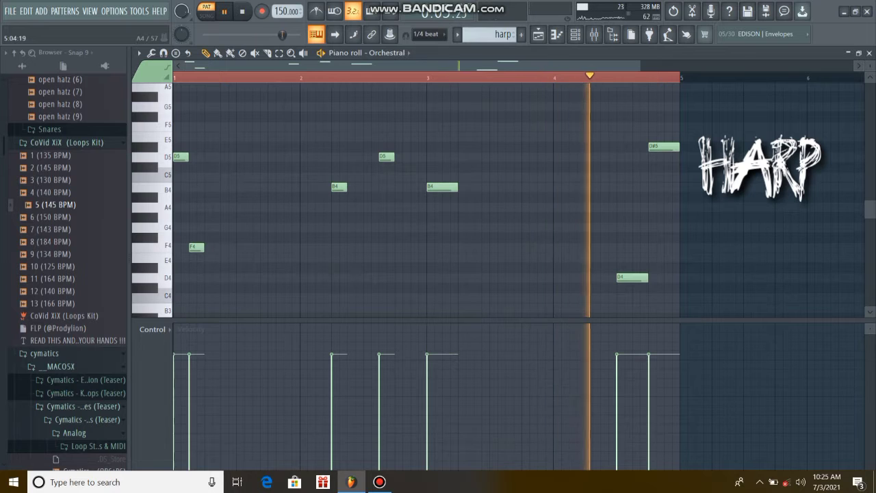
key("space")
key("F5")
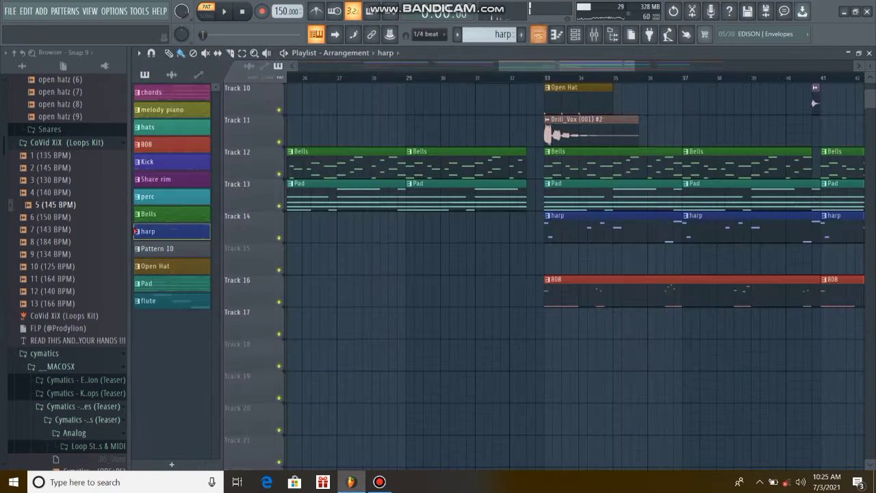
Step: Open the flute pattern from Track 17 of the playlist, play its notes, and return to the playlist with playback stopped
scroll(577, 130, "down", 4)
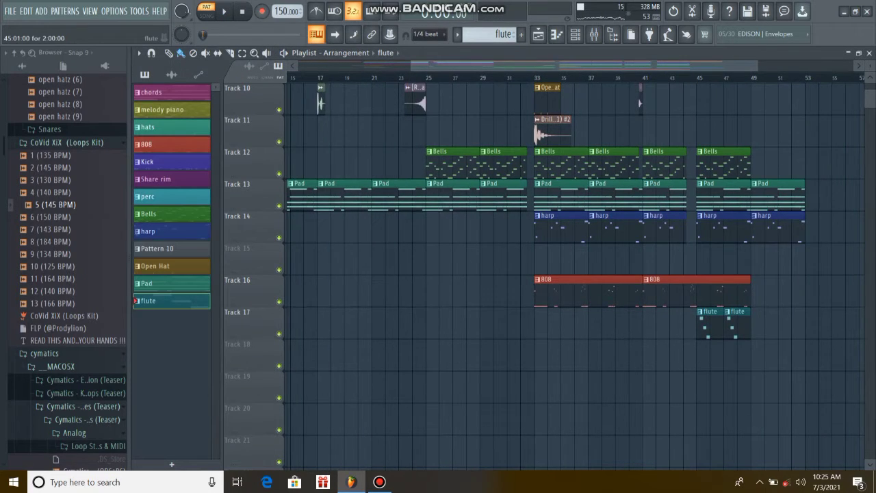
key("F7")
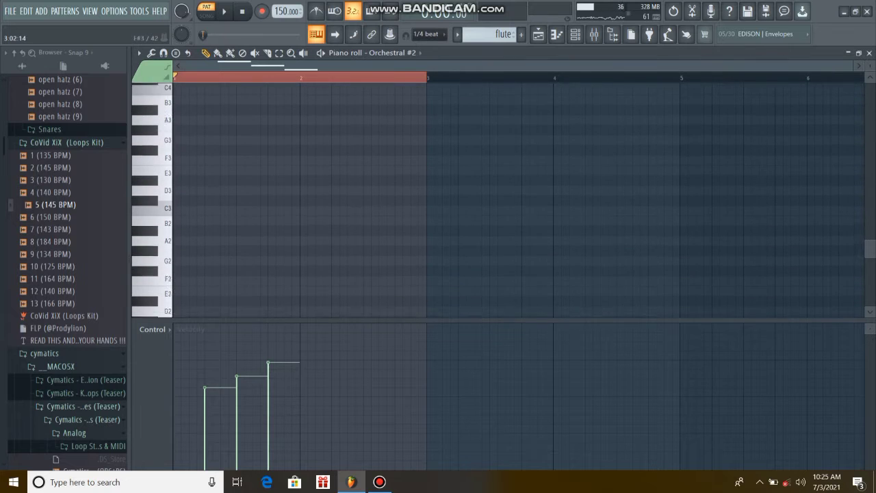
key("space")
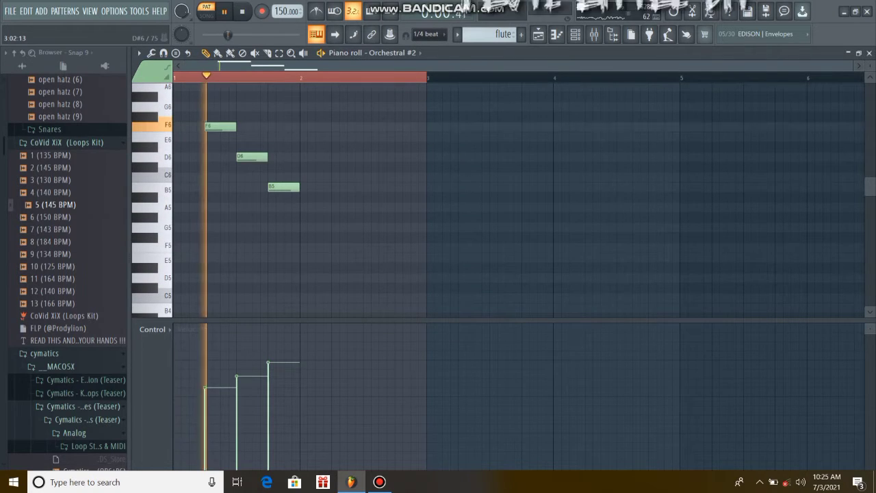
key("space")
key("F5")
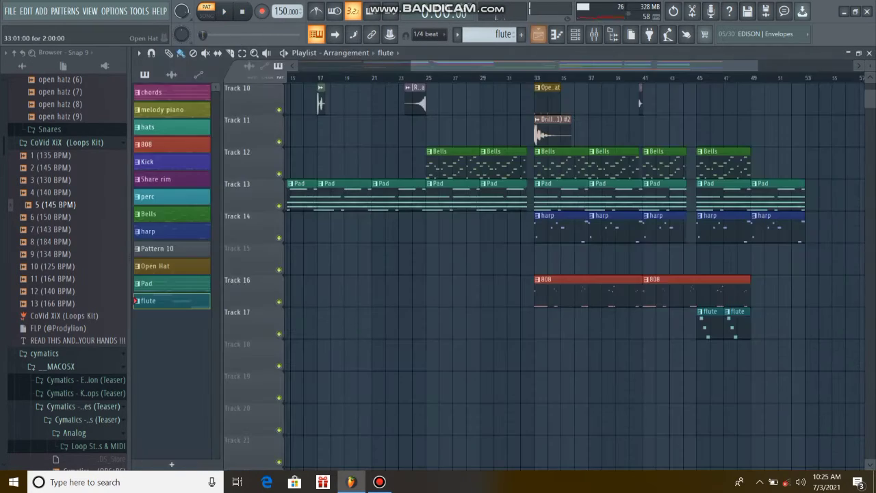
Step: Examine the clip layout of the arrangement across all tracks, from the opening bars to the final section
scroll(726, 451, "down", 3)
scroll(725, 452, "up", 6)
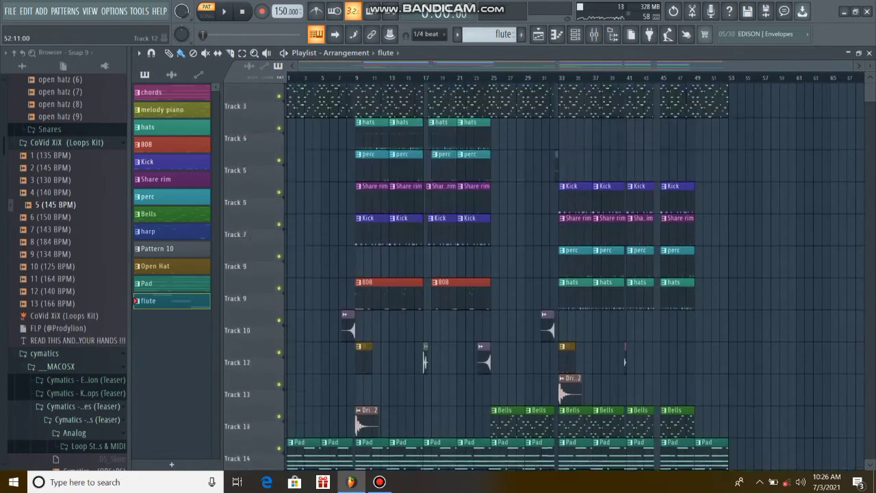
scroll(575, 274, "down", 3)
scroll(575, 274, "up", 5, "ctrl")
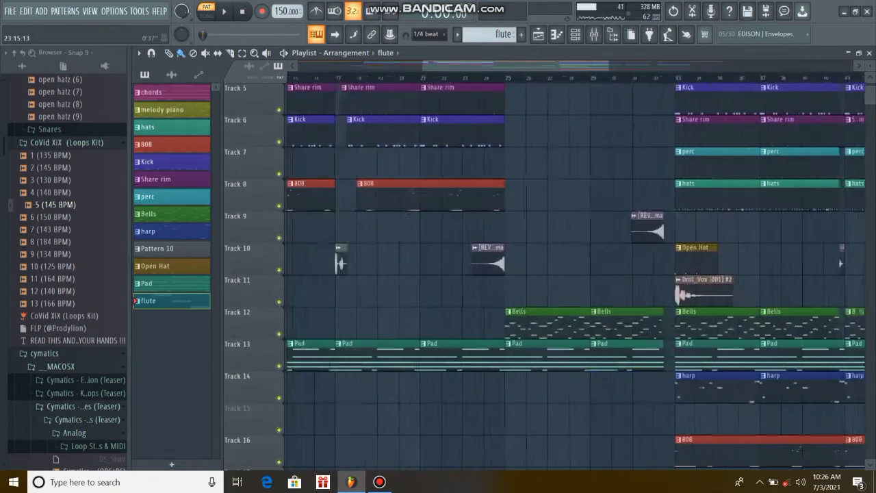
scroll(575, 274, "right", 5)
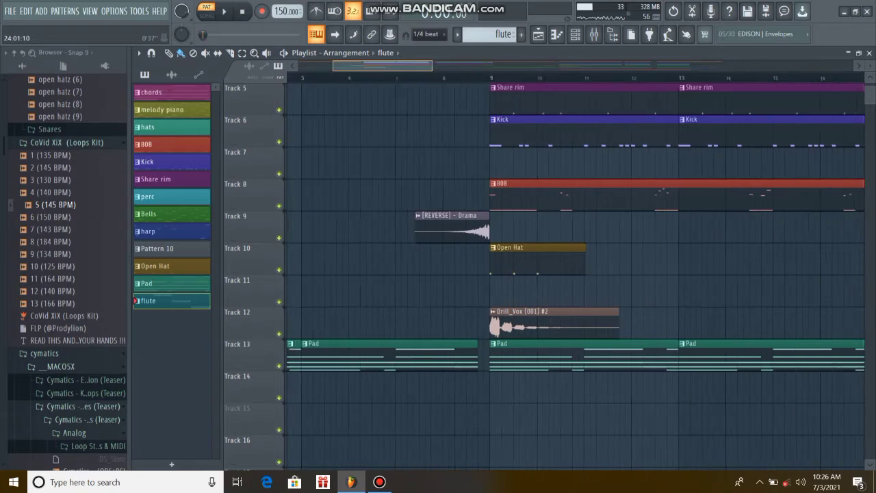
scroll(366, 131, "up", 3)
scroll(368, 131, "down", 5, "ctrl")
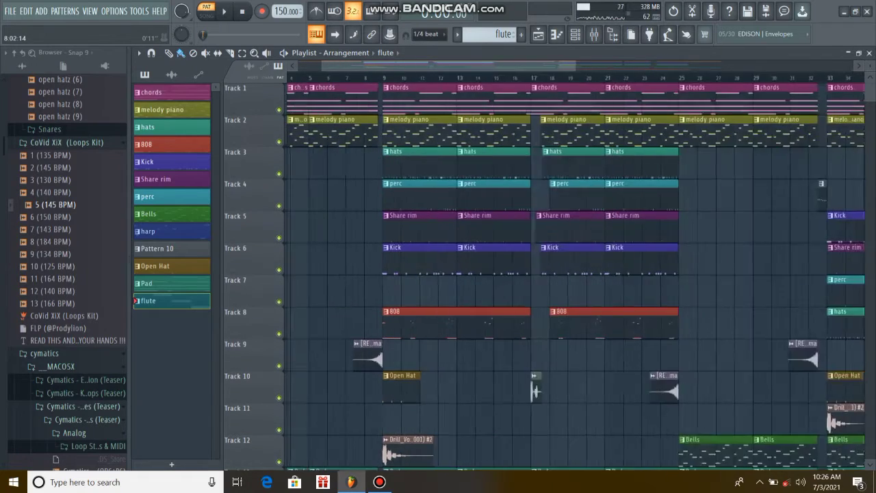
Step: Play the full arrangement in song mode from bar 1 and examine the chords, melody piano and Pad clips of the intro
scroll(290, 131, "down", 1, "ctrl")
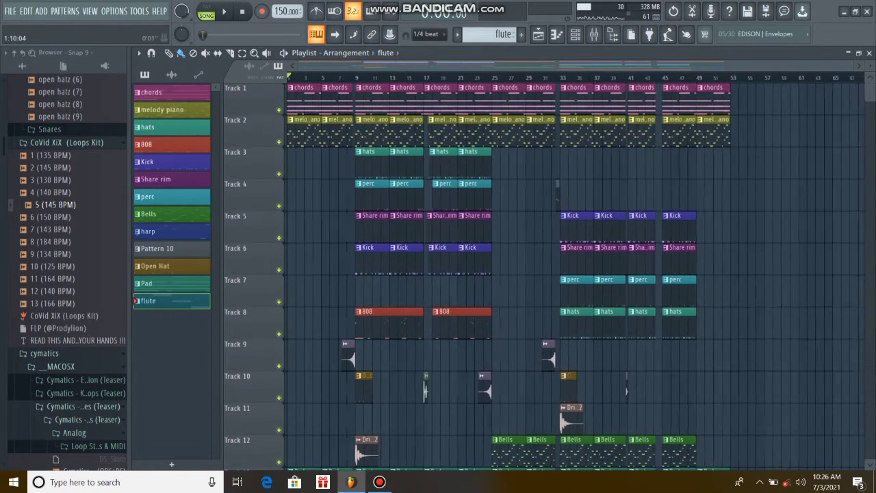
scroll(575, 274, "down", 2)
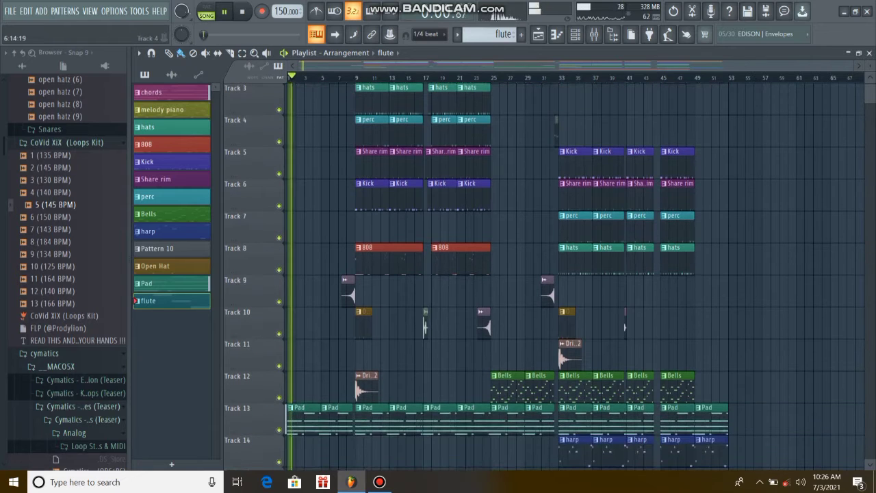
scroll(575, 273, "up", 2)
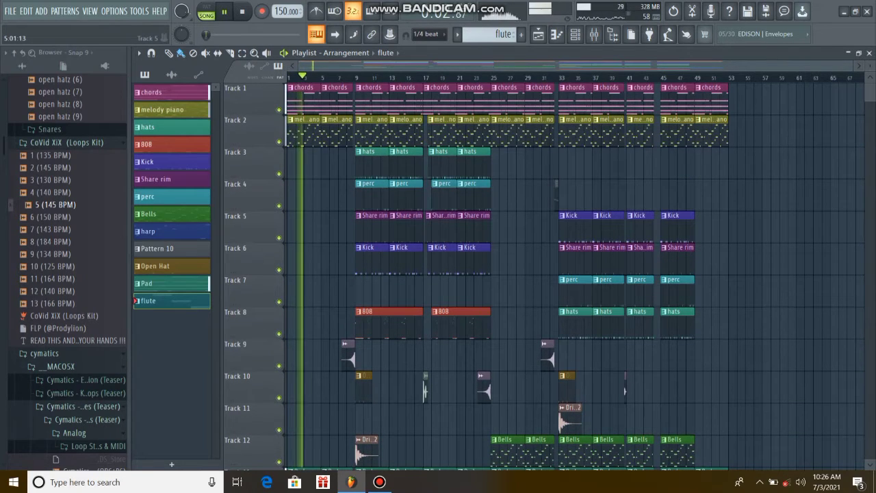
scroll(575, 274, "down", 1)
scroll(575, 273, "down", 2)
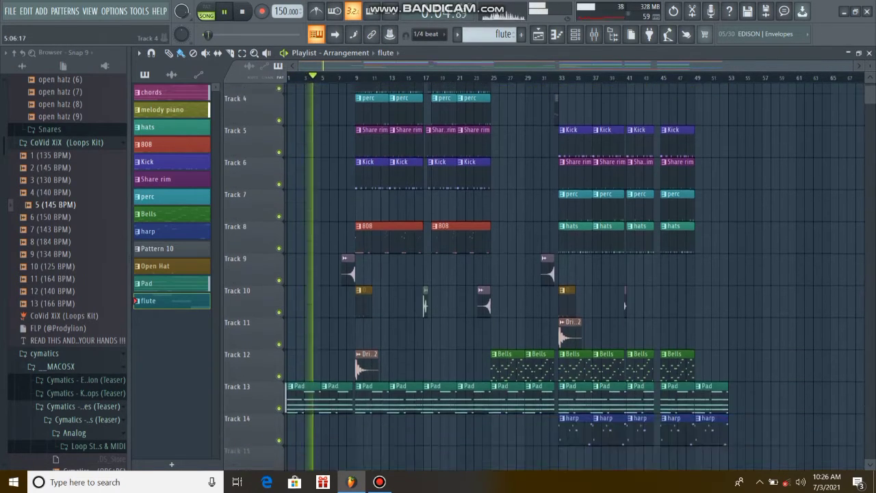
scroll(575, 274, "up", 3)
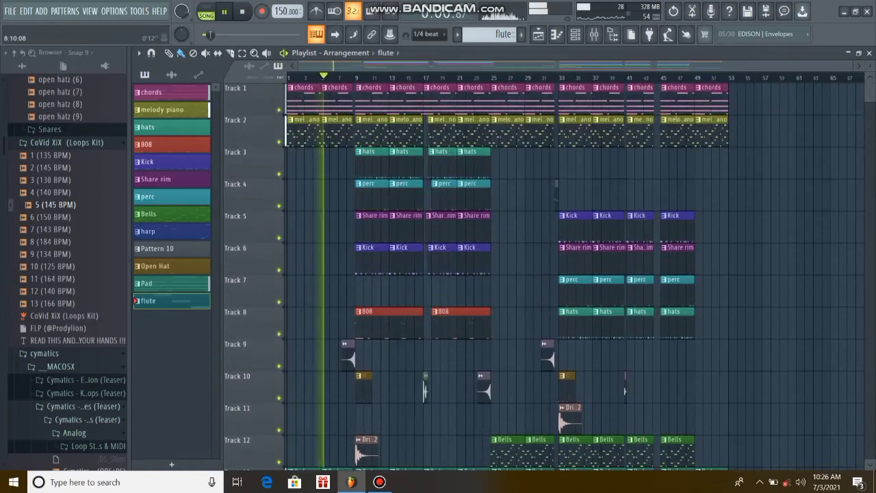
scroll(351, 219, "up", 4)
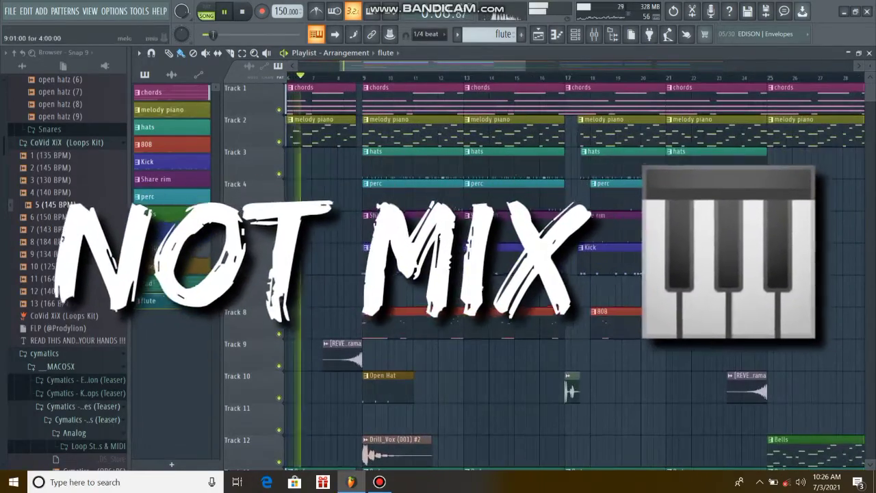
scroll(575, 274, "down", 2)
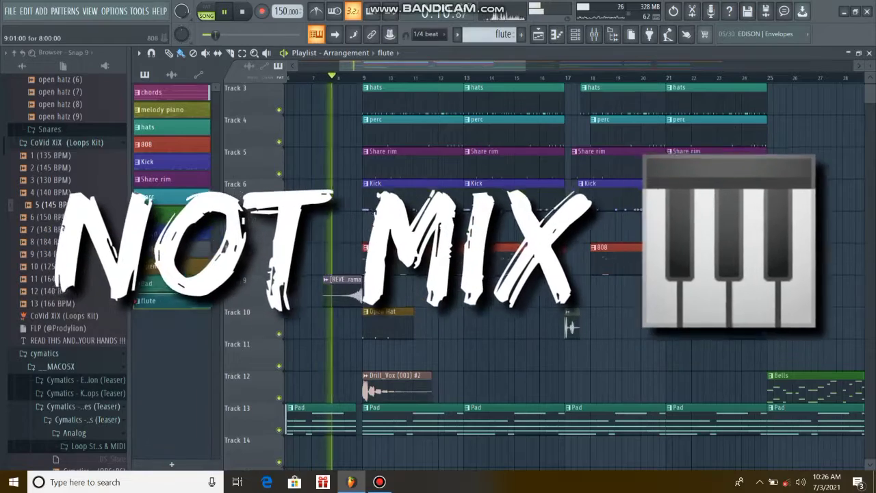
Step: Follow song playback through bars 9 to 16, examining the hats, perc, Share rim, Kick and 808 clips
scroll(575, 273, "up", 1)
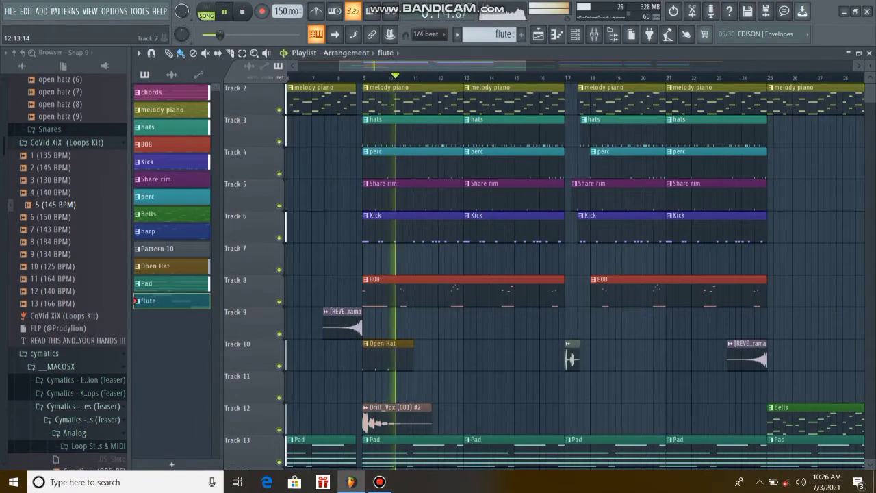
scroll(438, 274, "down", 2)
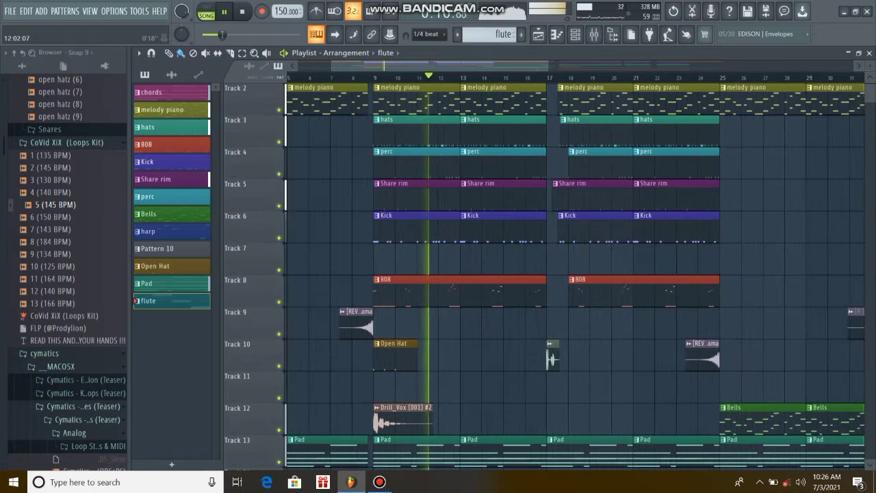
scroll(575, 274, "right", 2)
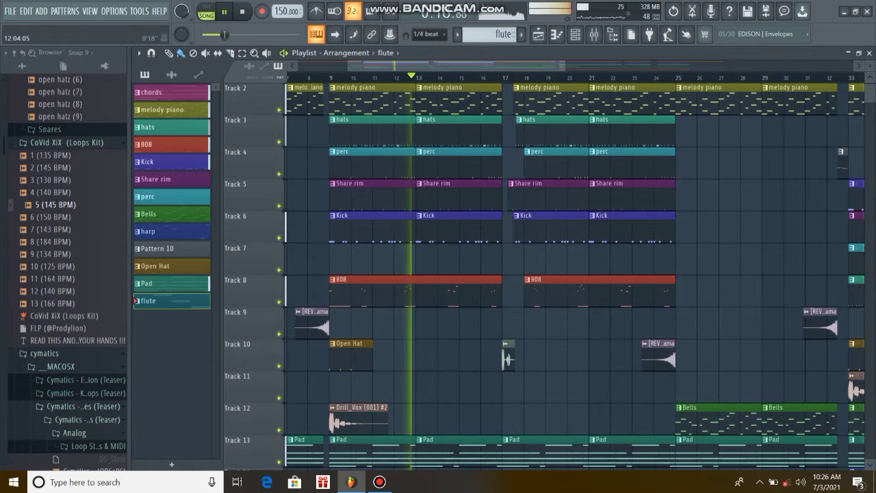
scroll(561, 273, "up", 1)
scroll(503, 261, "down", 6)
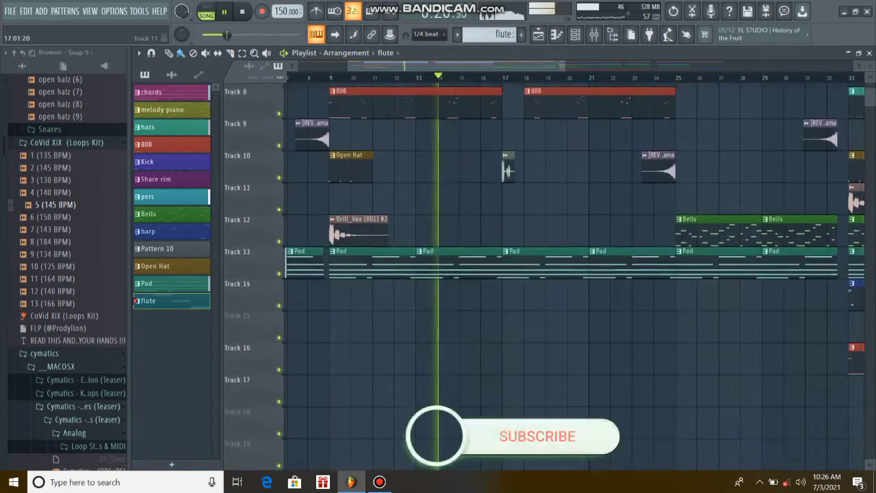
scroll(503, 260, "up", 6)
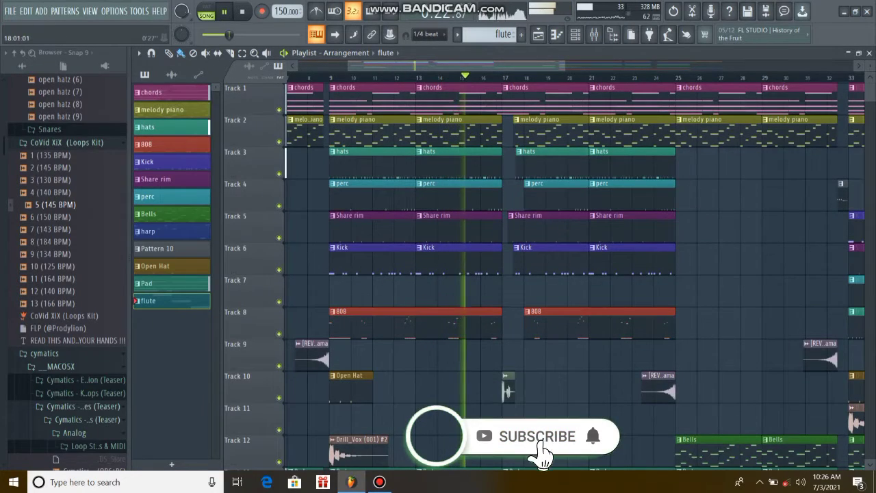
scroll(524, 267, "up", 7)
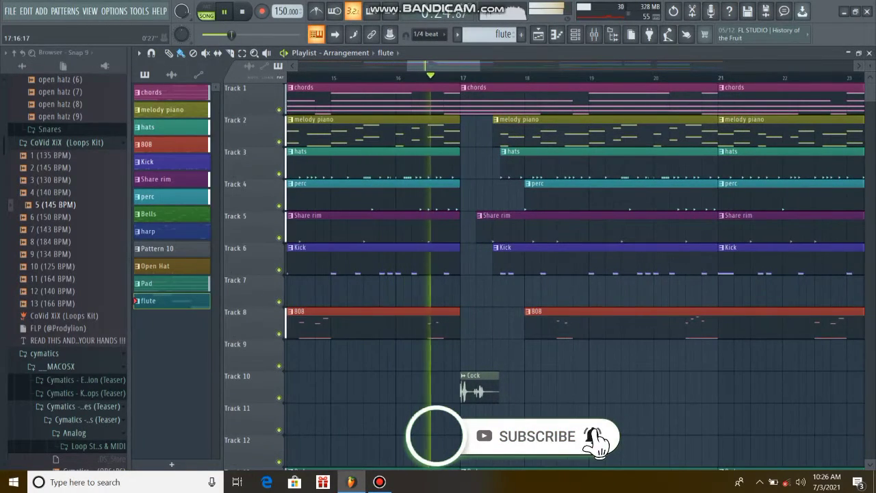
Step: Follow song playback through bars 17 to 24, examining the drum, 808, Pad and reverse Drama clips
scroll(527, 274, "down", 3)
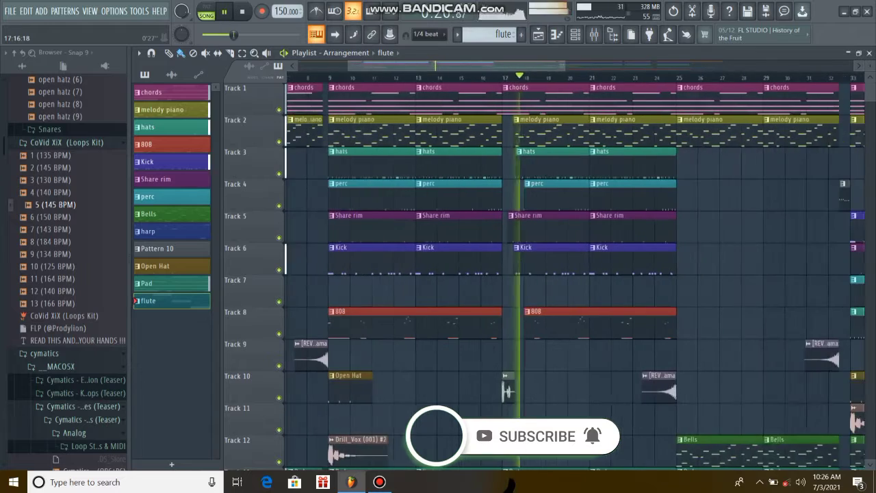
scroll(527, 274, "down", 5)
scroll(527, 274, "up", 5)
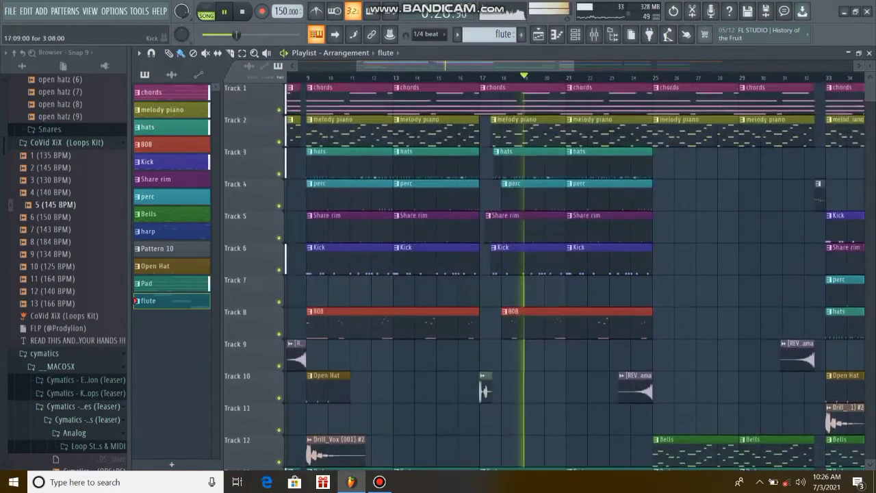
scroll(607, 274, "up", 3)
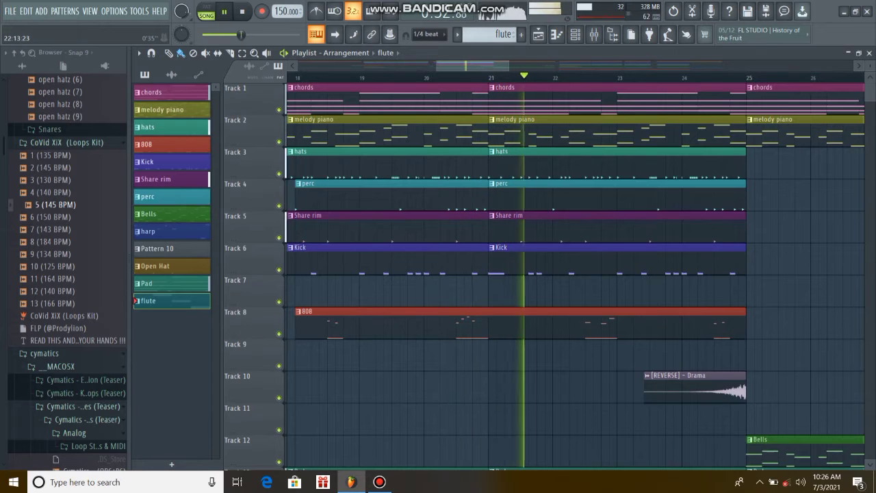
scroll(527, 274, "down", 5)
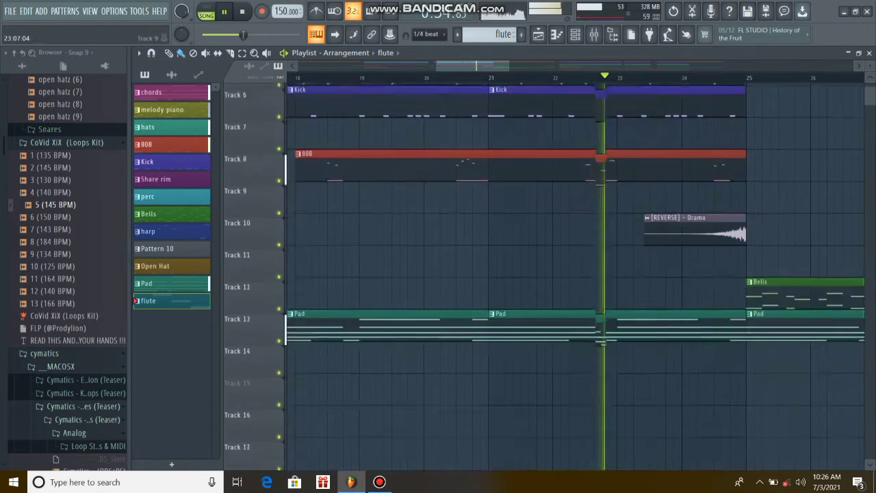
scroll(527, 274, "up", 5)
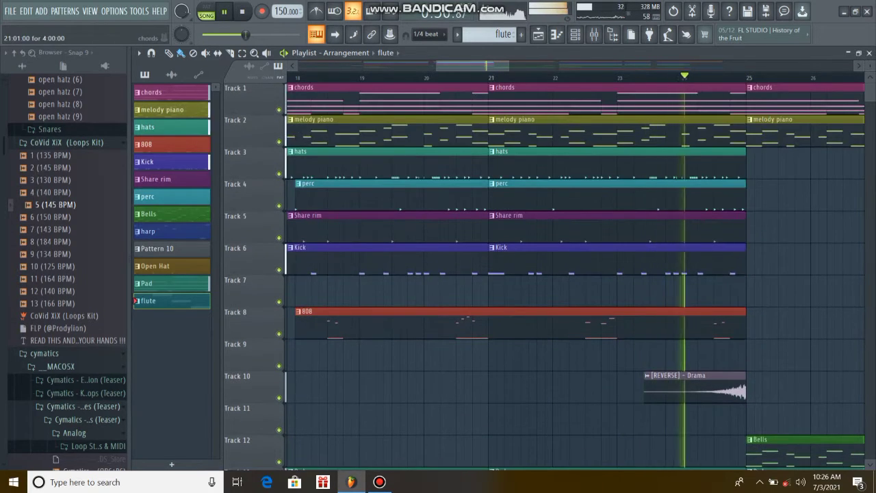
scroll(630, 274, "down", 1)
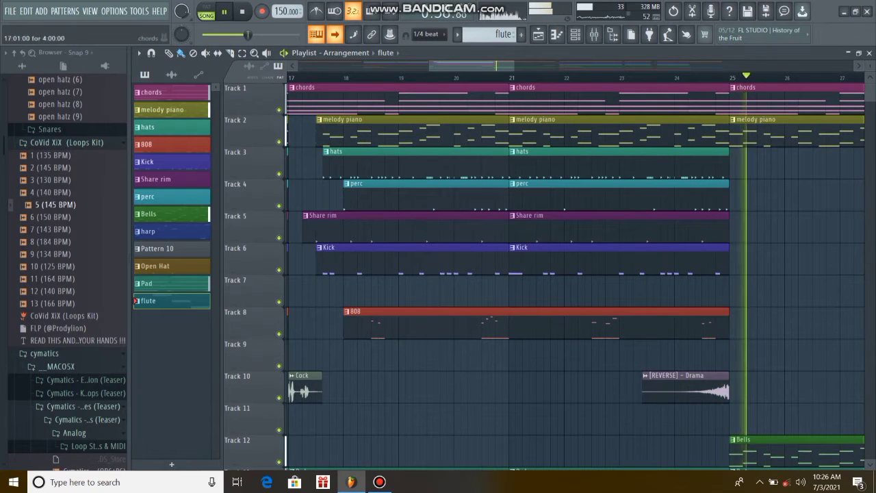
Step: Follow song playback through the breakdown in bars 25 to 32, examining the Bells, Pad, reverse Drama and Pattern 10 clips
scroll(575, 274, "down", 3)
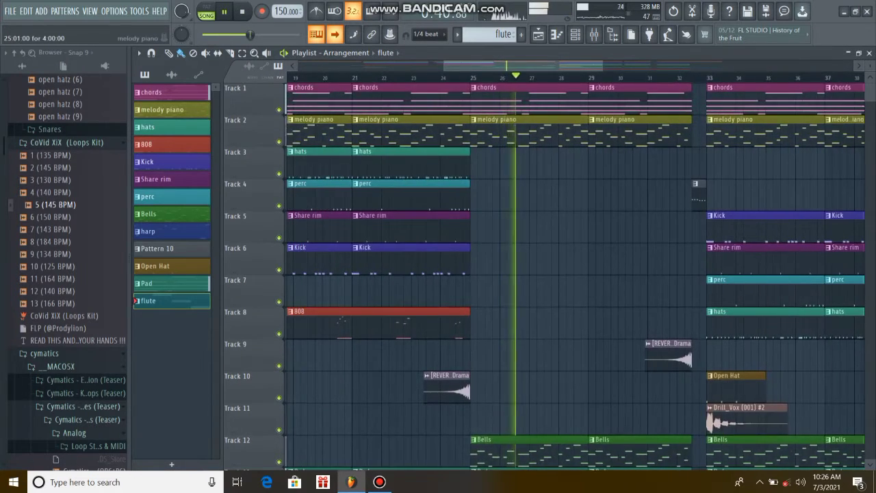
scroll(575, 273, "down", 3)
left_click(334, 34)
scroll(500, 233, "up", 3)
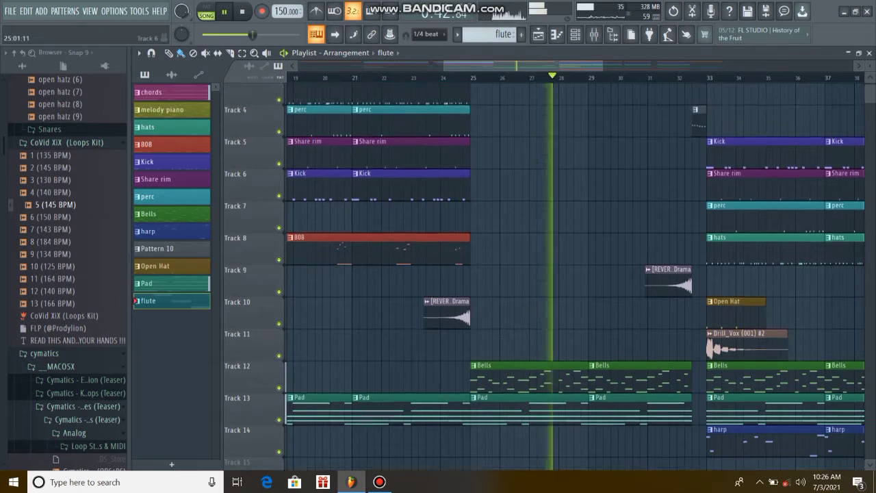
scroll(633, 263, "down", 5)
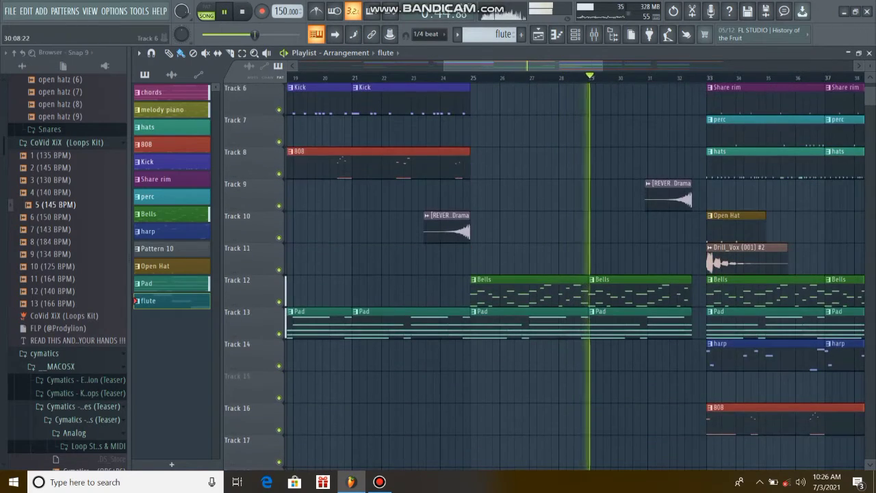
scroll(639, 264, "up", 3)
scroll(639, 264, "down", 3)
scroll(715, 109, "up", 3)
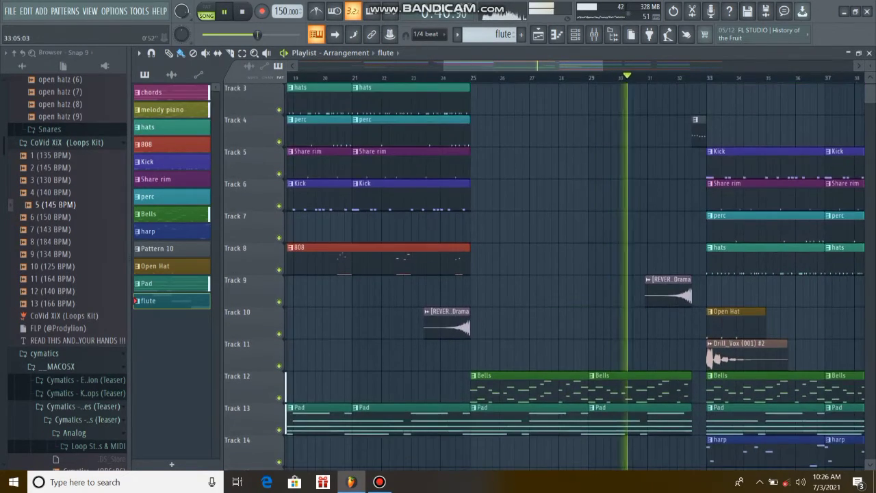
scroll(715, 116, "up", 4)
scroll(717, 128, "up", 1)
scroll(575, 274, "up", 2)
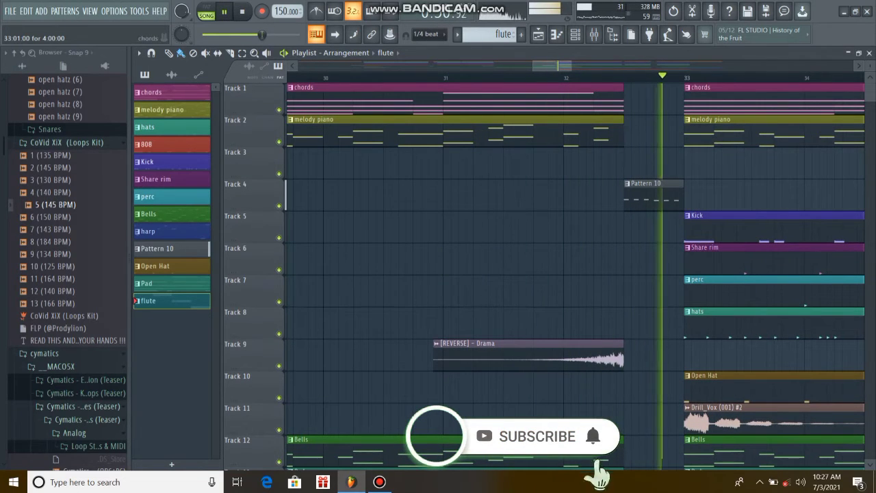
Step: Follow song playback through bars 33 to 40, examining the Open Hat, Drill_Vox, Bells, harp and 808 clips
scroll(667, 267, "down", 8)
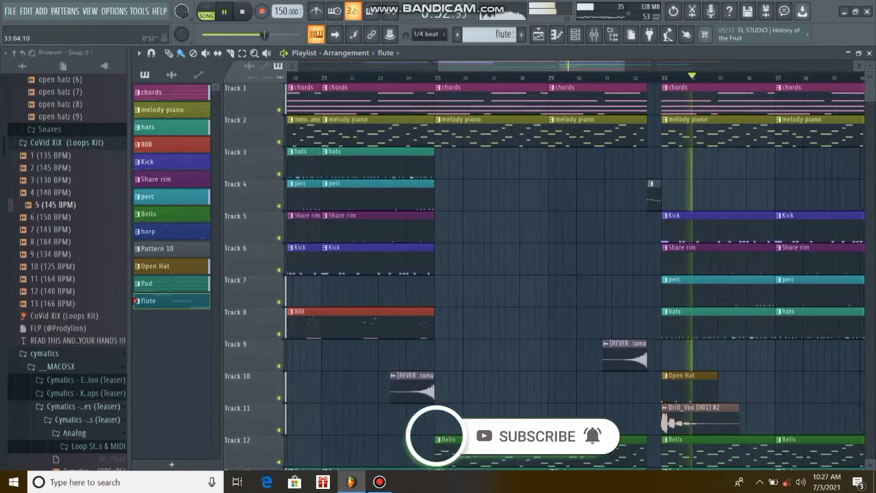
left_click_drag(551, 65, 592, 66)
scroll(655, 195, "down", 7)
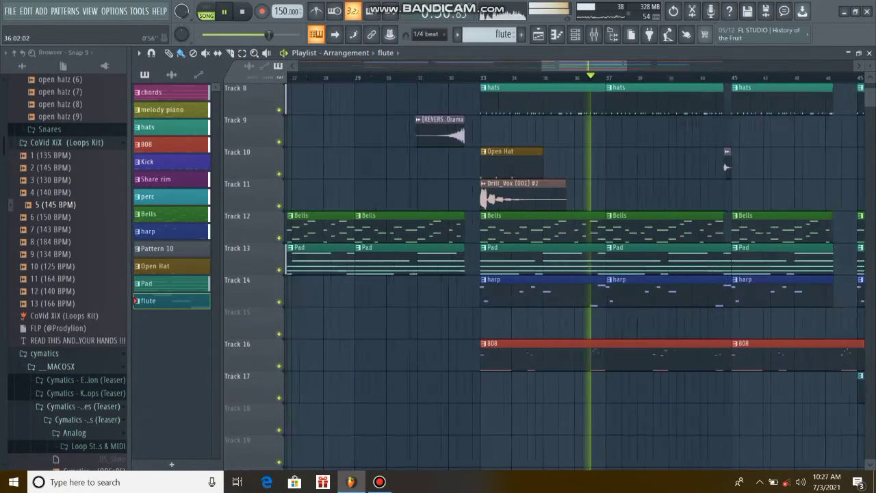
scroll(579, 274, "up", 5, "ctrl")
scroll(577, 274, "down", 2, "ctrl")
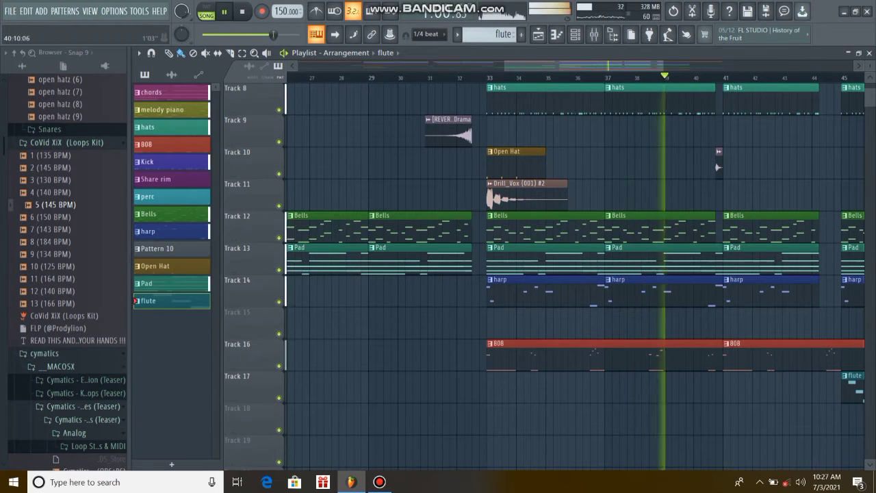
scroll(577, 274, "up", 5, "ctrl")
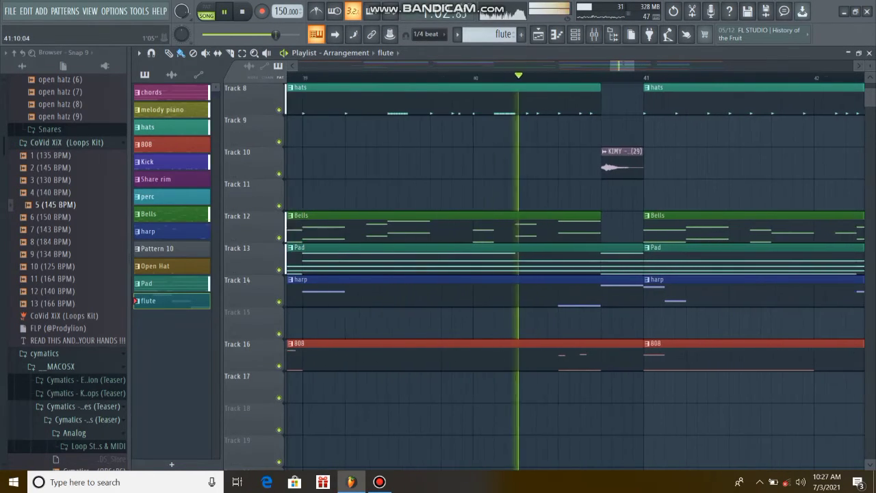
scroll(740, 273, "down", 5, "ctrl")
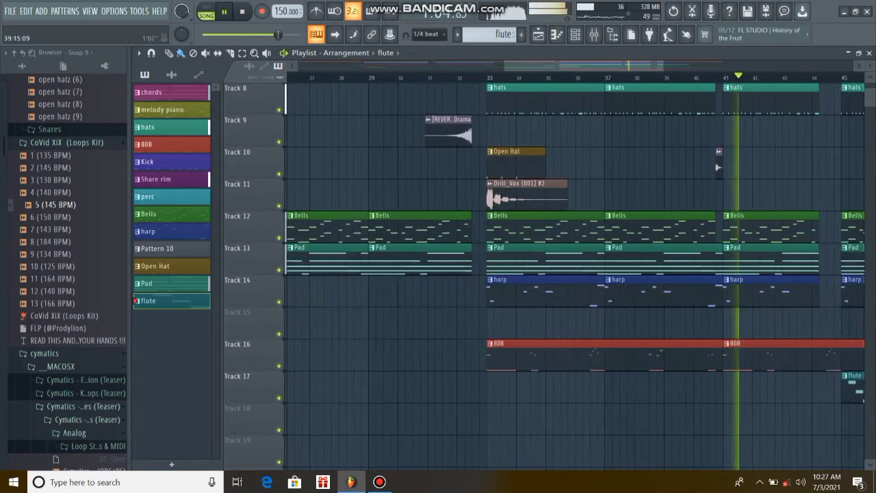
Step: Follow song playback through bars 41 to 48, examining the drum, Bells, harp, 808 and flute clips
scroll(672, 180, "right", 5)
scroll(671, 180, "up", 12)
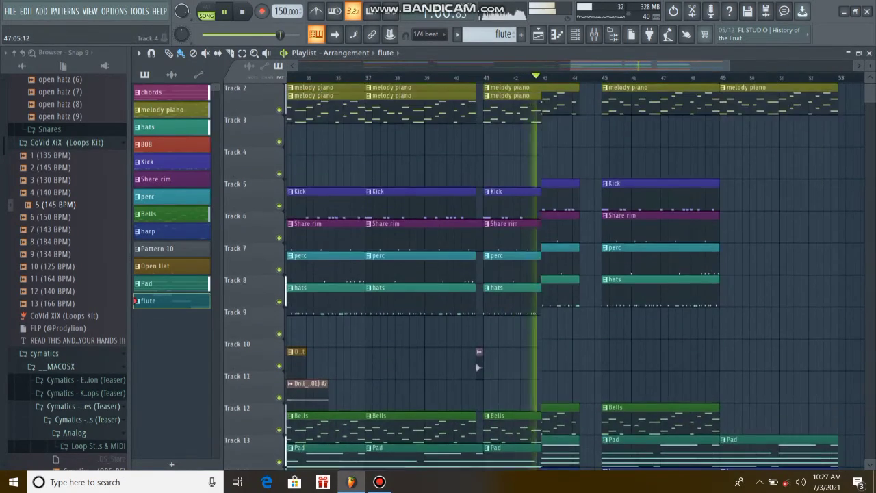
scroll(644, 179, "down", 11)
scroll(609, 78, "up", 1, "ctrl")
scroll(468, 199, "up", 4, "ctrl")
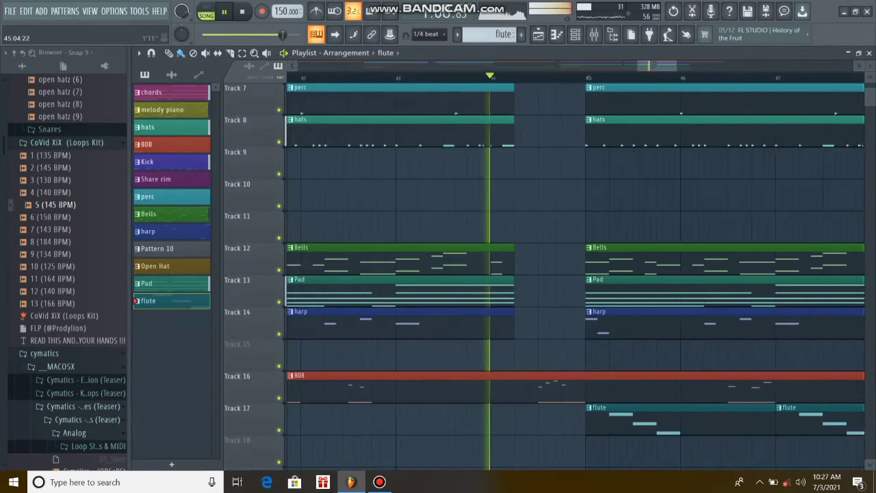
scroll(498, 383, "down", 5, "ctrl")
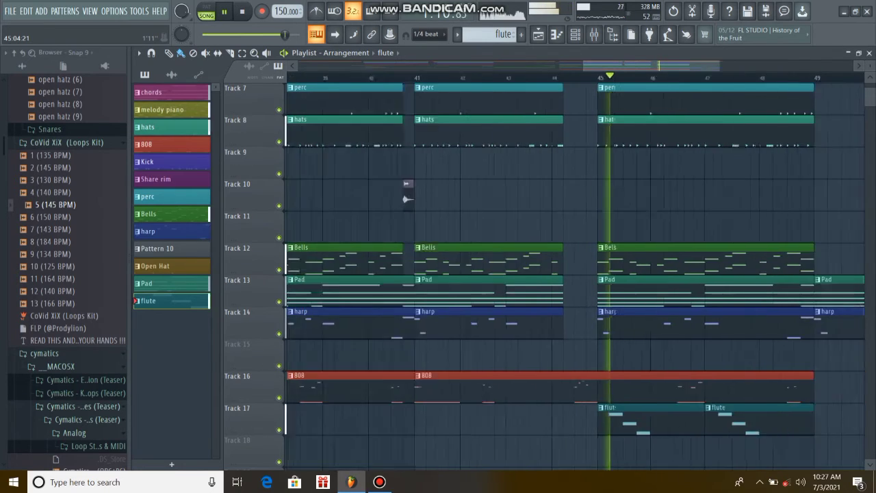
scroll(498, 383, "up", 5)
scroll(498, 391, "up", 4, "ctrl")
scroll(497, 392, "down", 5)
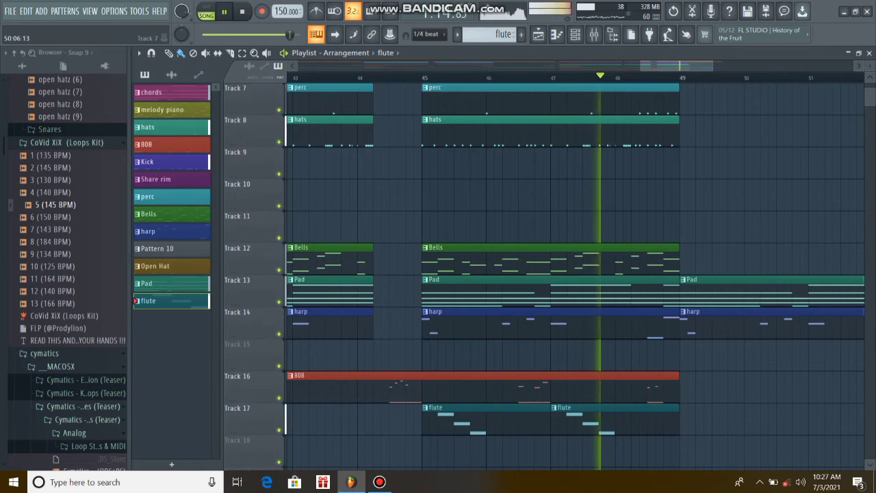
scroll(575, 274, "up", 5)
scroll(492, 374, "down", 4, "ctrl")
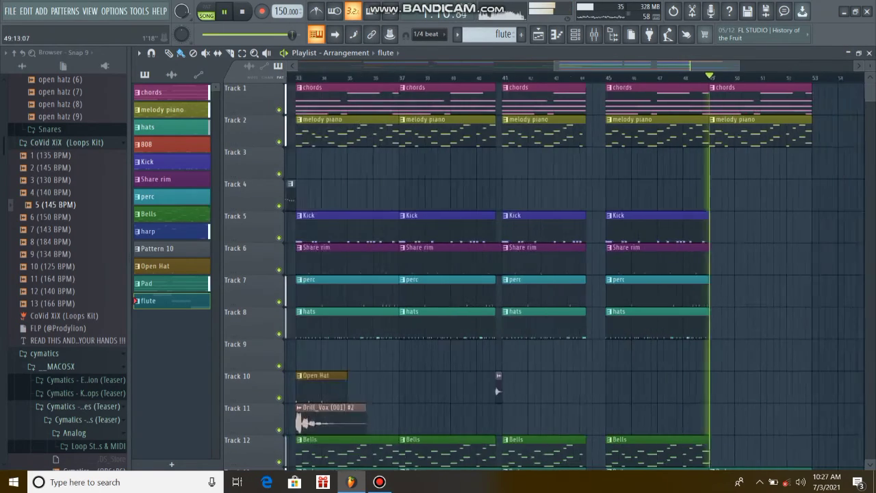
Step: Follow song playback through the outro in bars 49 to 52, examining the chords, melody piano, Pad and harp clips
scroll(491, 375, "down", 1)
scroll(719, 260, "down", 2)
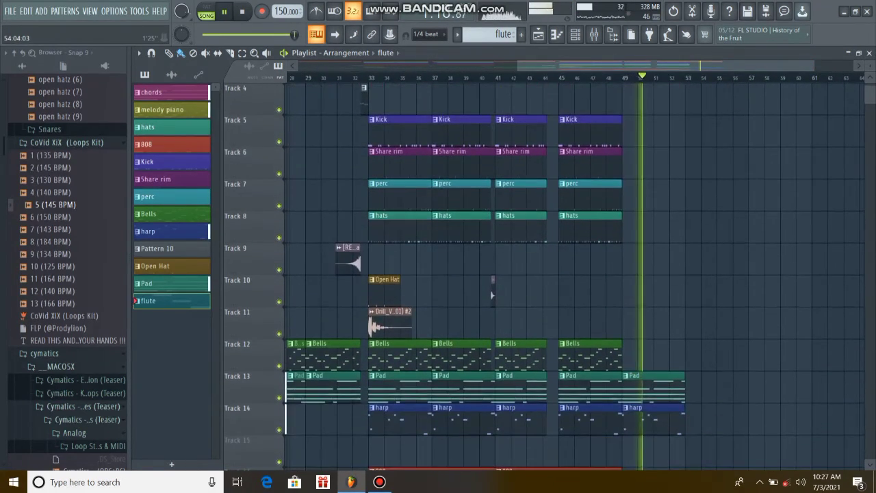
scroll(718, 260, "up", 3, "ctrl")
scroll(718, 260, "up", 3)
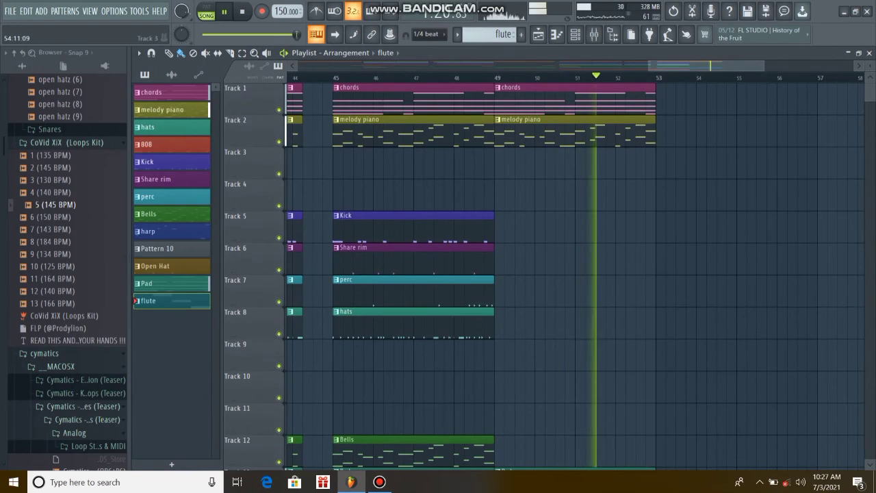
scroll(545, 266, "down", 3)
scroll(545, 266, "up", 3)
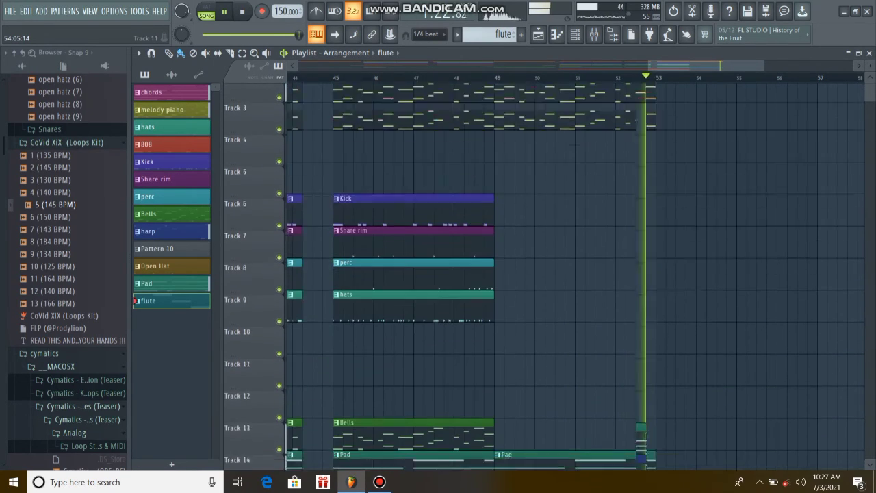